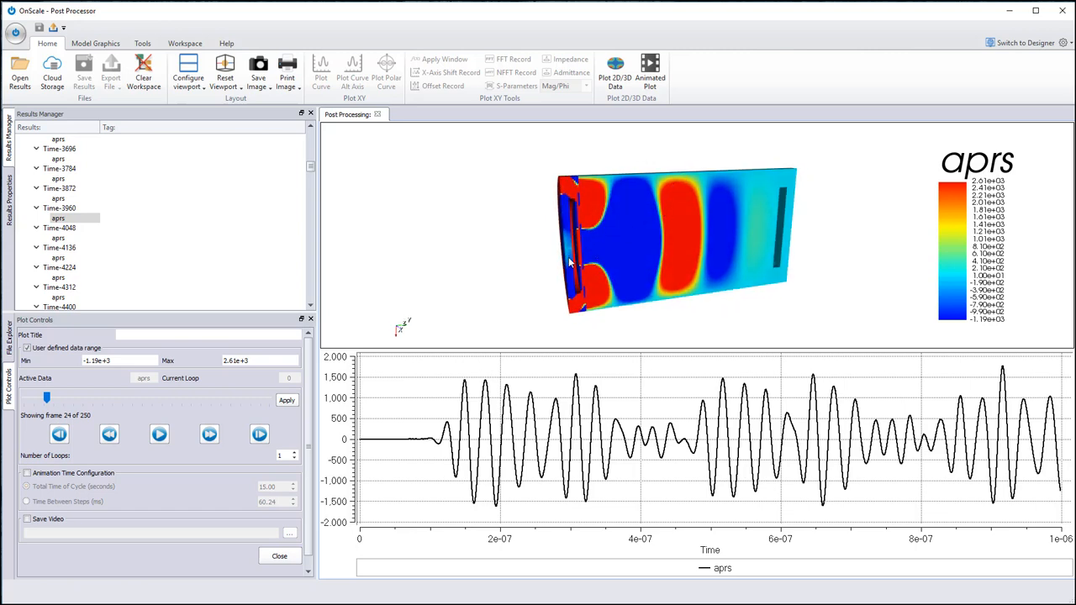
Step: Clear all loaded results and plots from the post-processing workspace
scroll(578, 240, "up", 3)
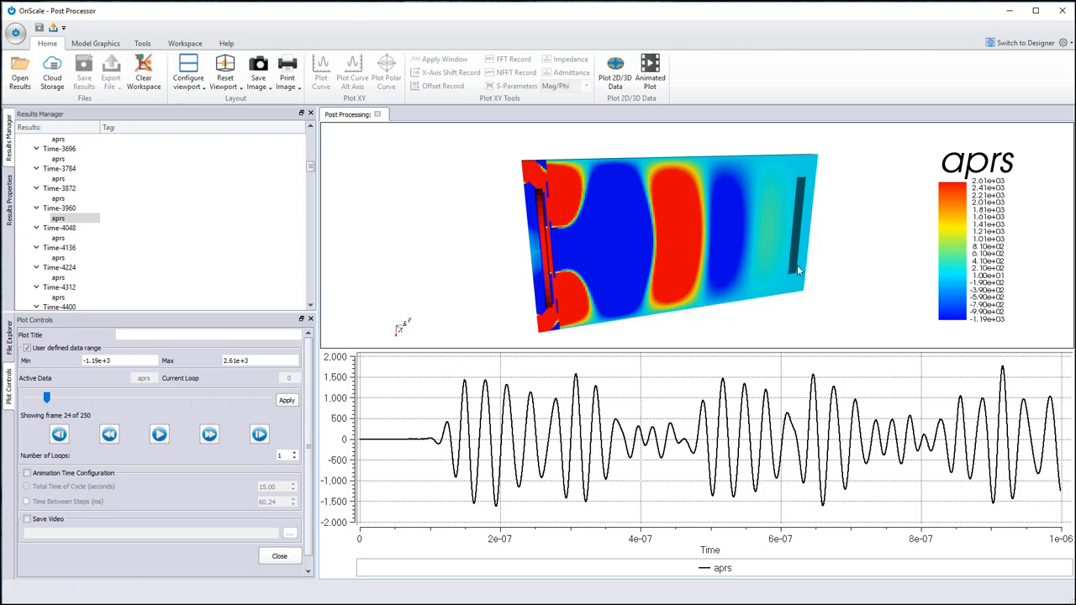
left_click_drag(707, 198, 703, 215)
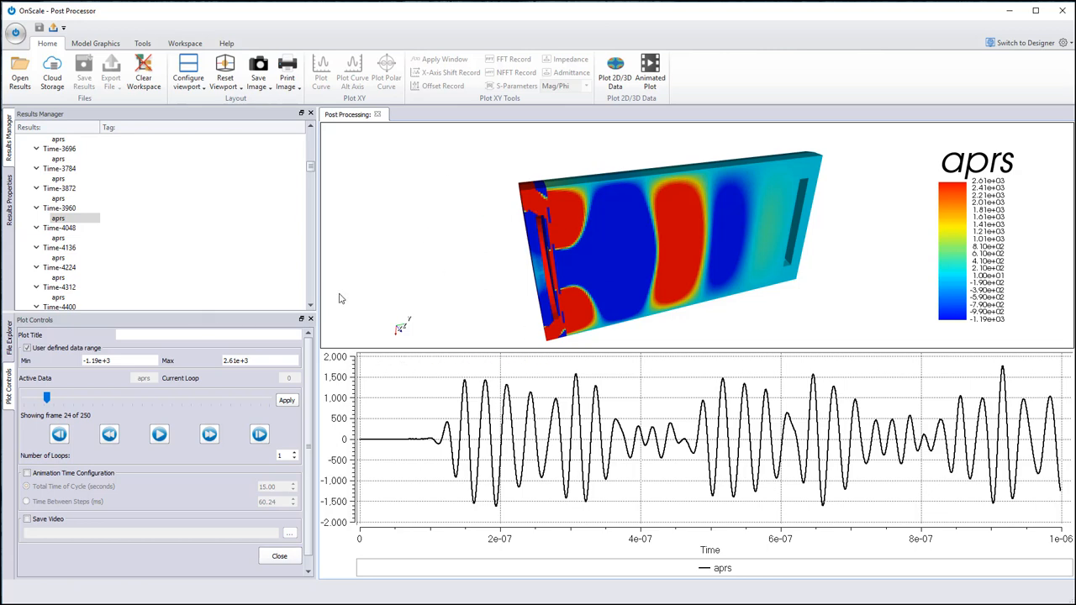
left_click(143, 84)
left_click(569, 322)
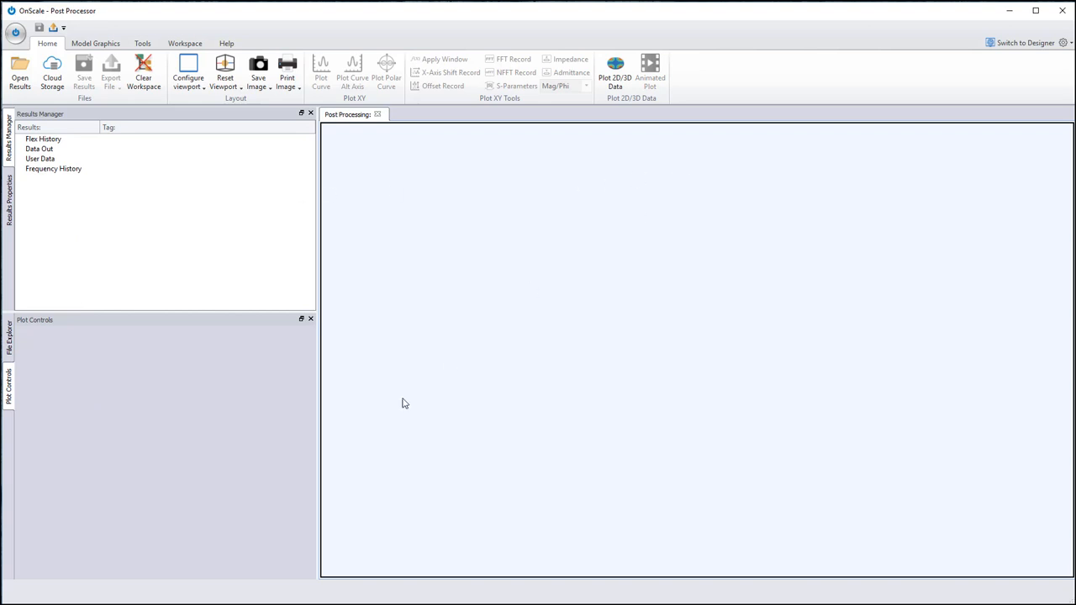
Step: Switch to the Designer and review the PMUT_2D model's materials and primitives, including the properties of primitive_6
left_click(1009, 44)
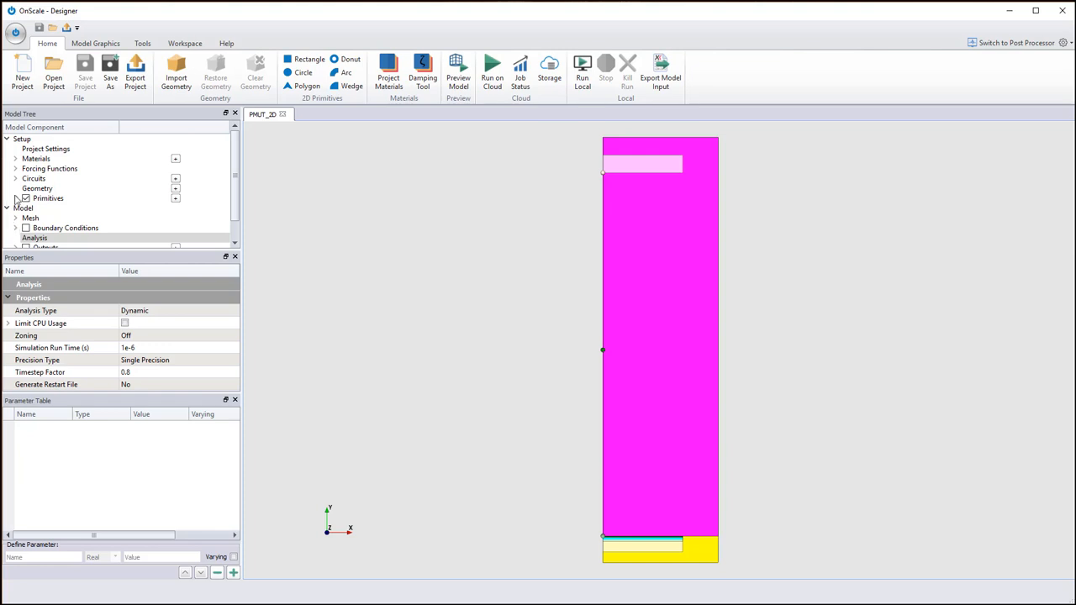
left_click(15, 159)
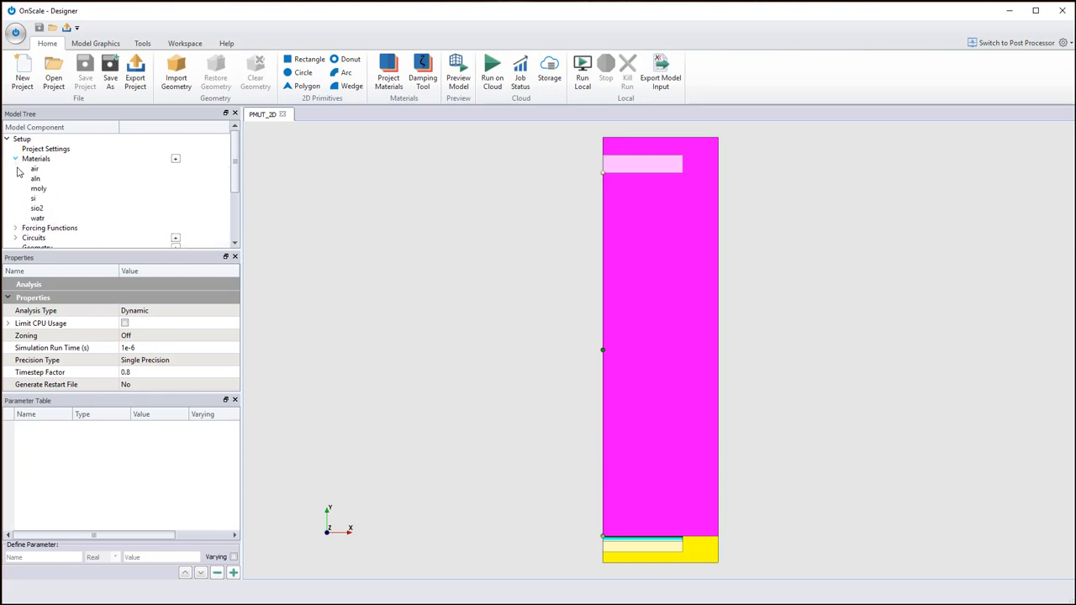
left_click_drag(236, 168, 236, 189)
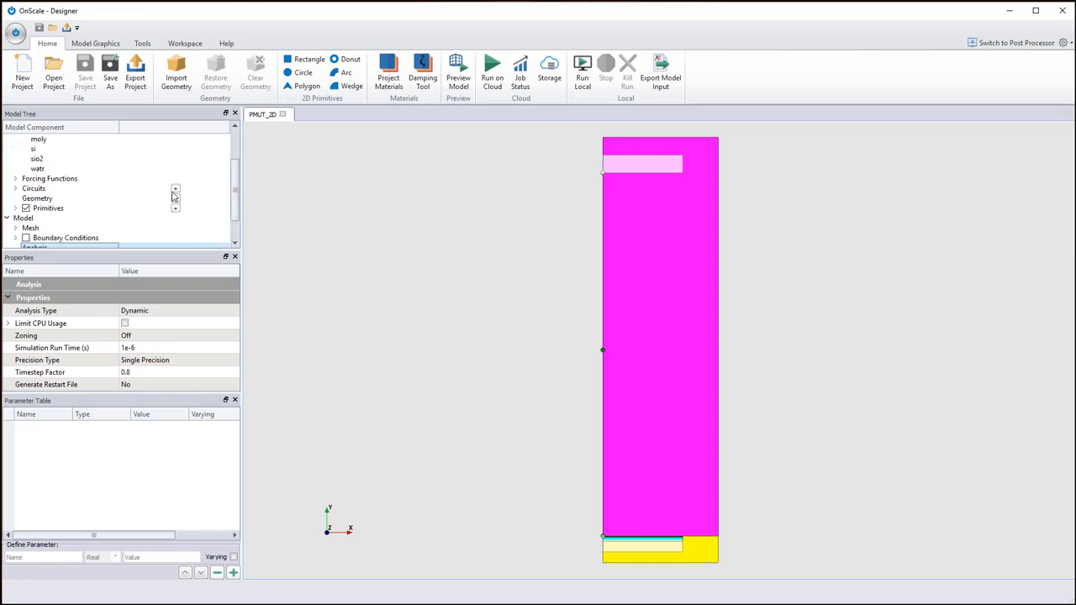
left_click(15, 207)
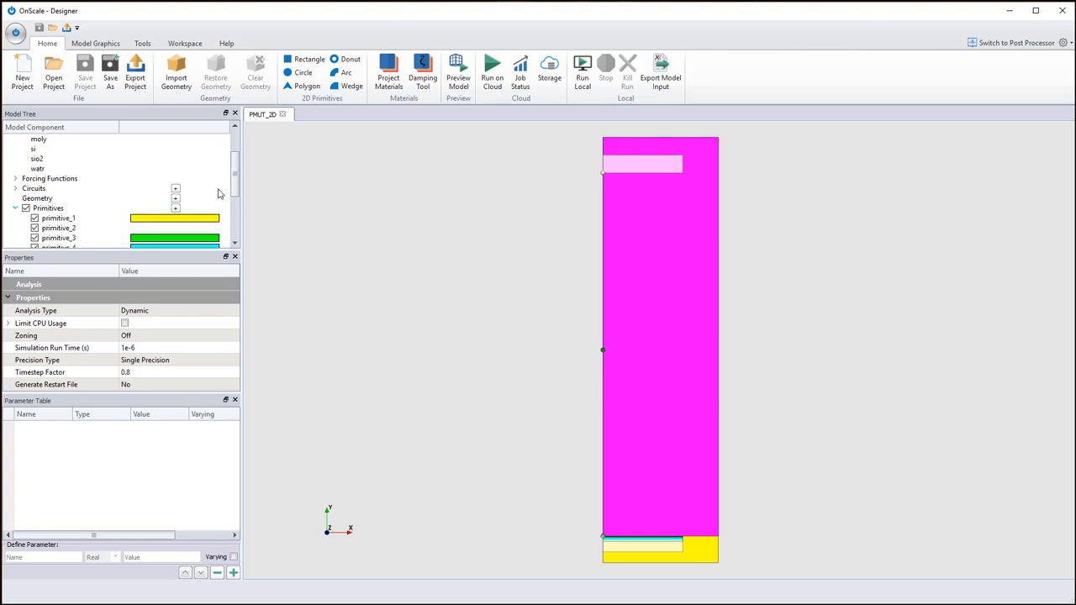
scroll(233, 205, "down", 2)
scroll(234, 205, "down", 1)
left_click(61, 207)
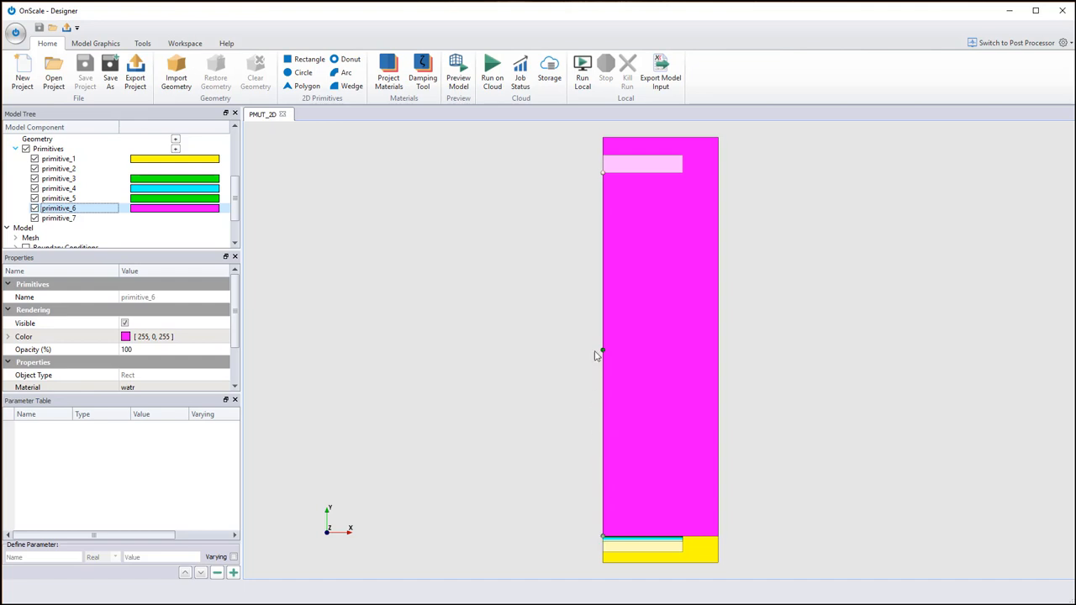
Step: Examine the model's defined outputs, checking the properties of output_2, output_1 and output_3
scroll(237, 202, "down", 2)
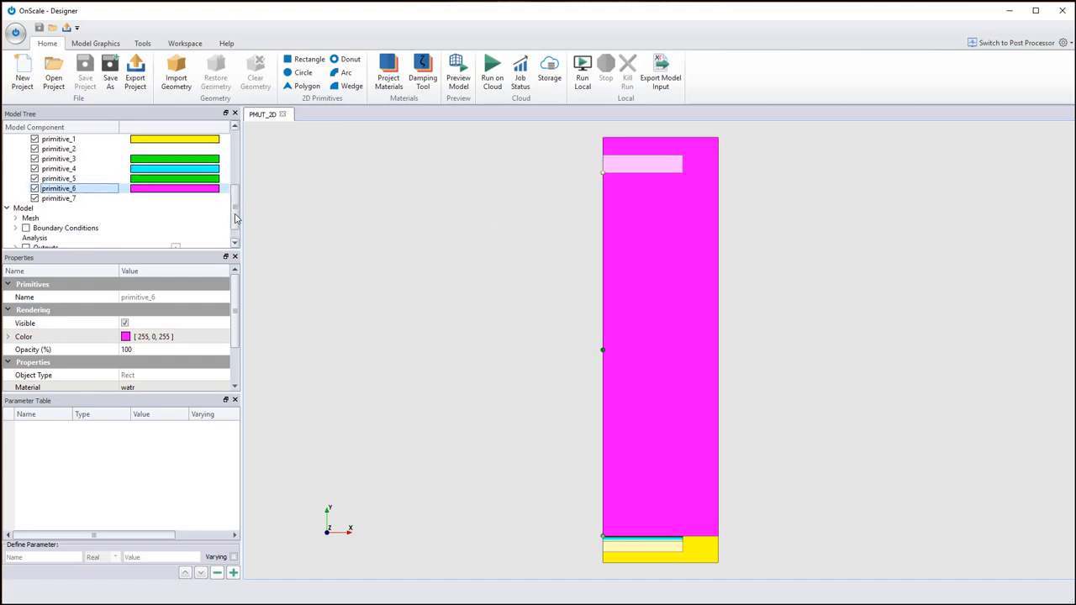
left_click(16, 229)
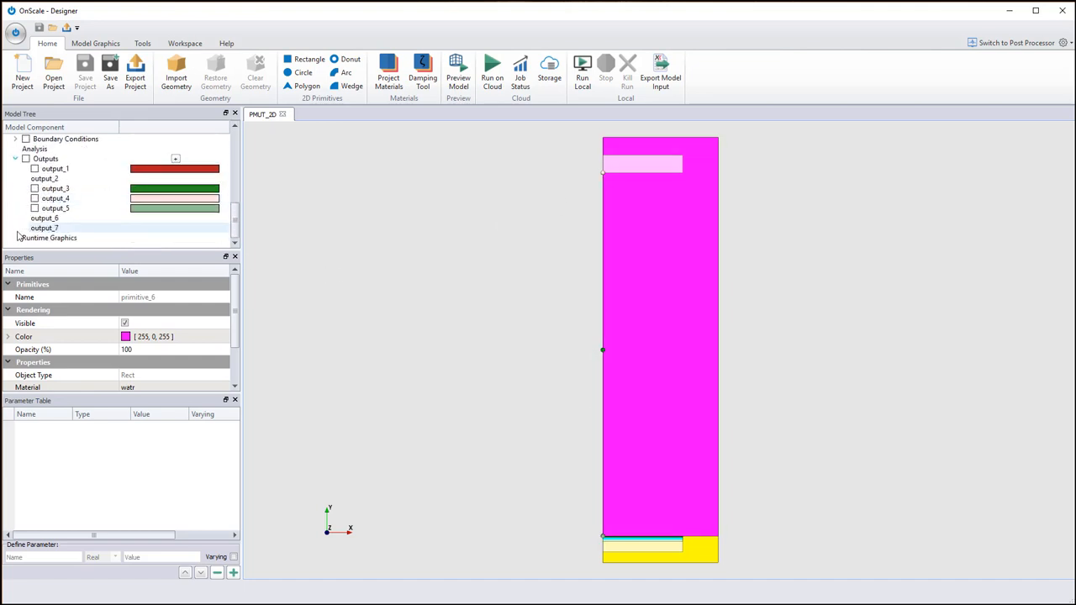
left_click(51, 180)
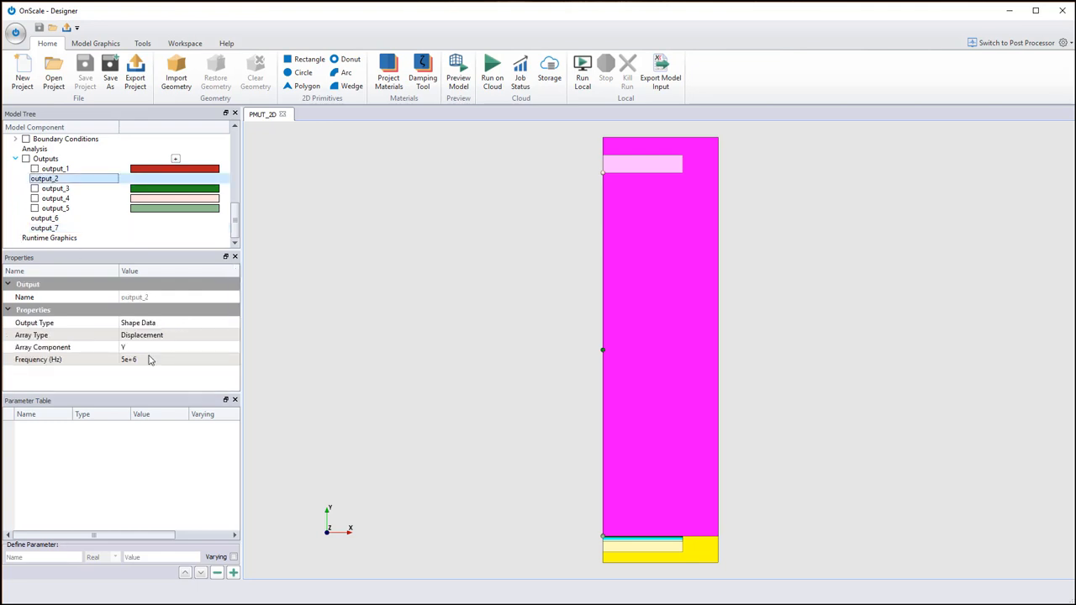
left_click(76, 170)
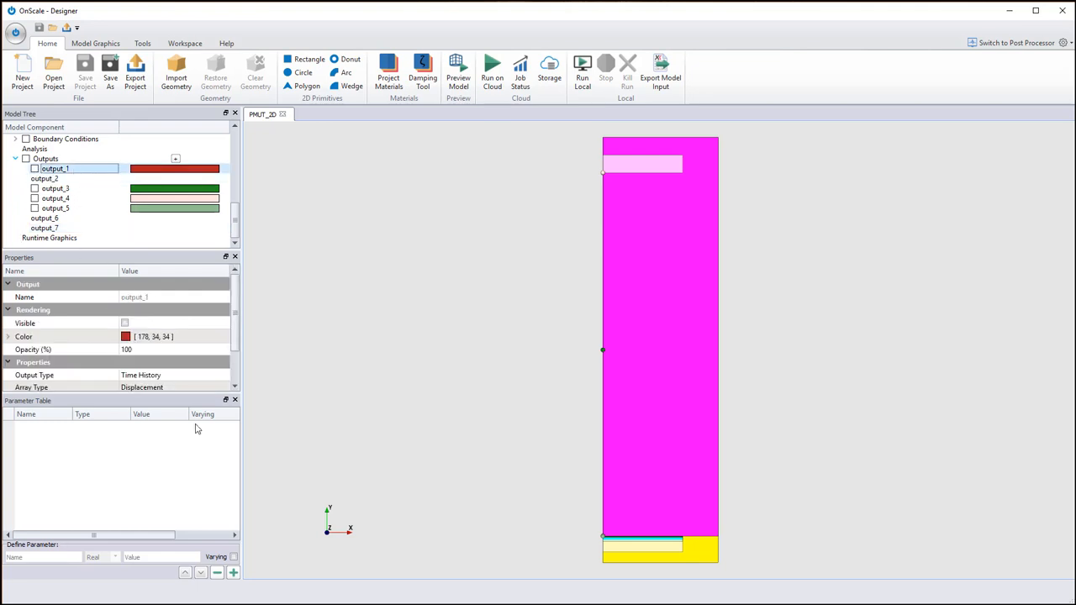
scroll(228, 318, "down", 2)
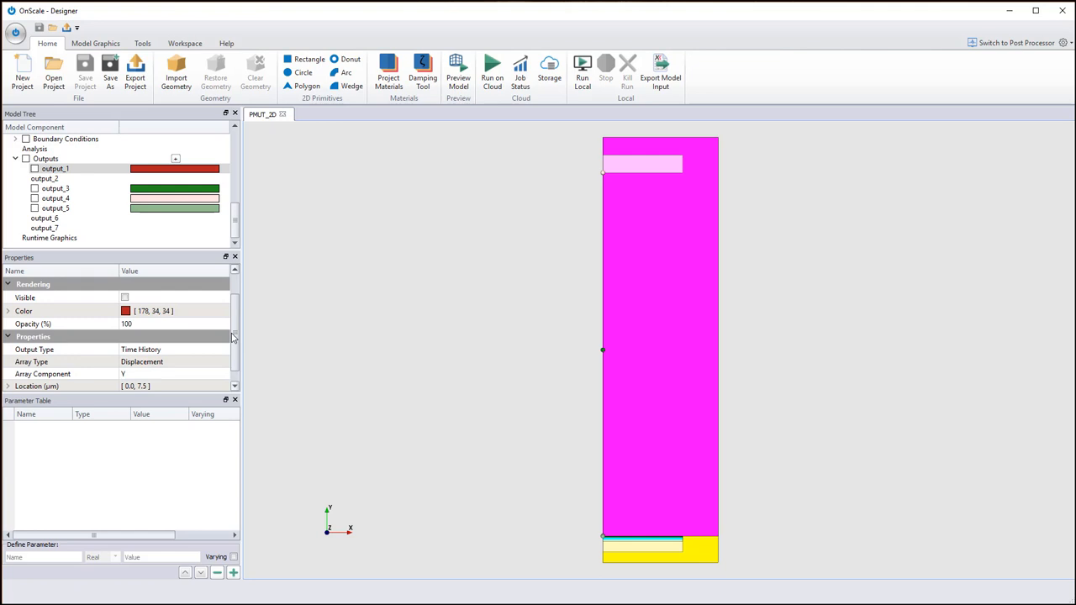
left_click(66, 189)
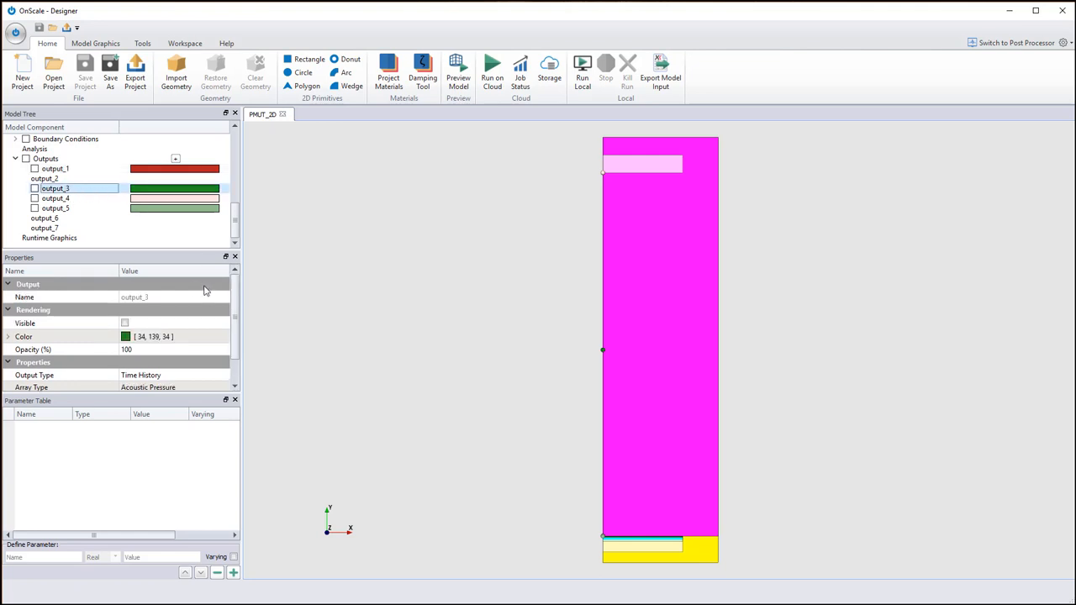
scroll(234, 302, "down", 2)
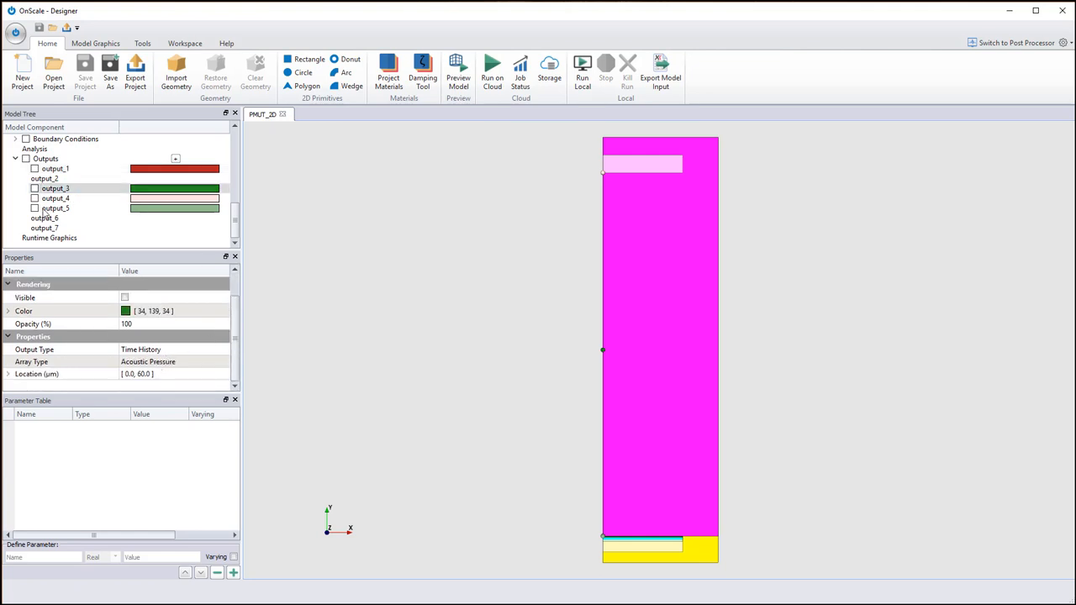
Step: Briefly show the locations of output_3 and output_4 on the model, hiding each one again
left_click(45, 191)
left_click(34, 189)
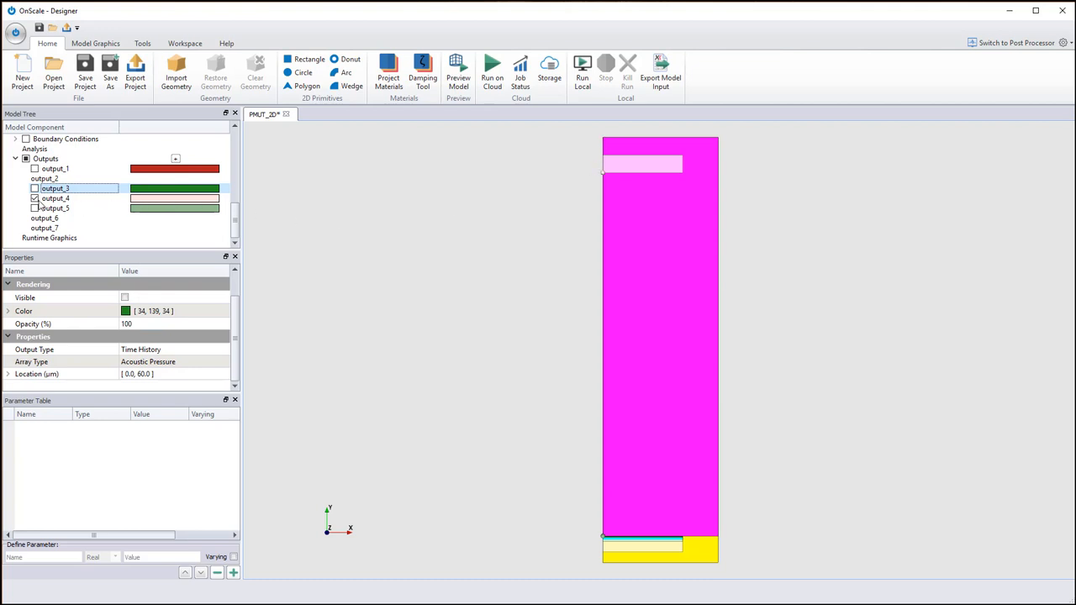
left_click(35, 199)
Step: Switch to the Post Processor and load PMUT_2D.flxdato, PMUT_2D.flxhst and snapshot.flxdato from the pmut20 folder
left_click(1014, 43)
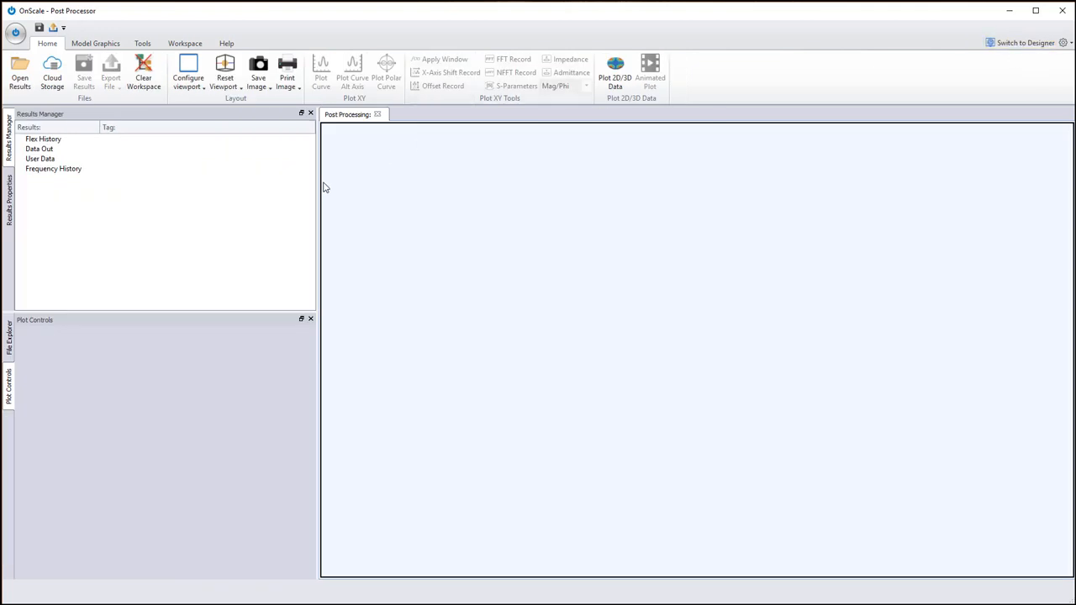
left_click(9, 351)
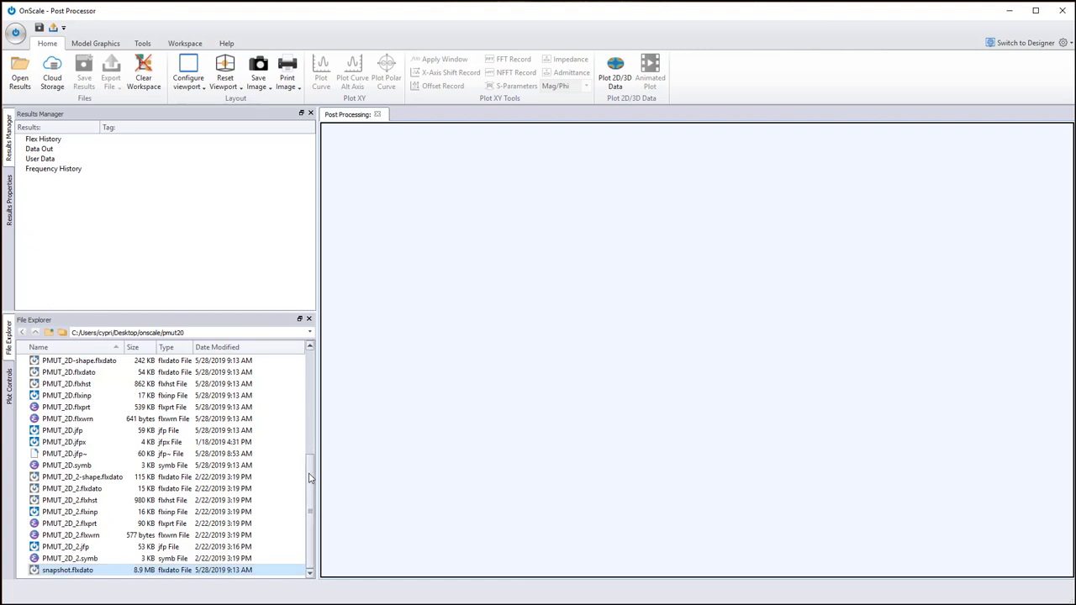
scroll(303, 446, "up", 2)
left_click(82, 455)
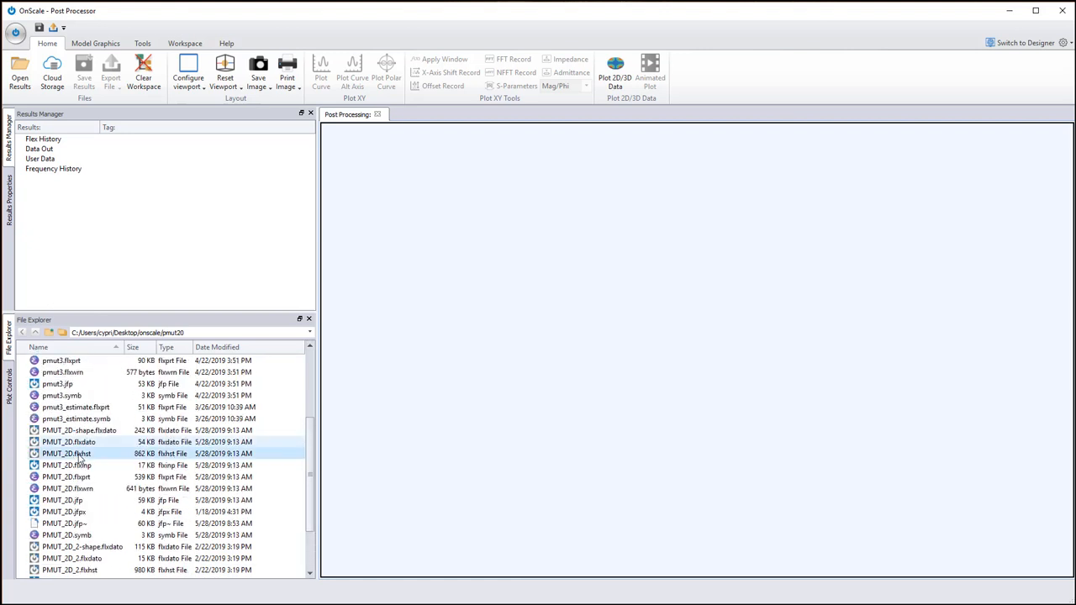
double_click(56, 444)
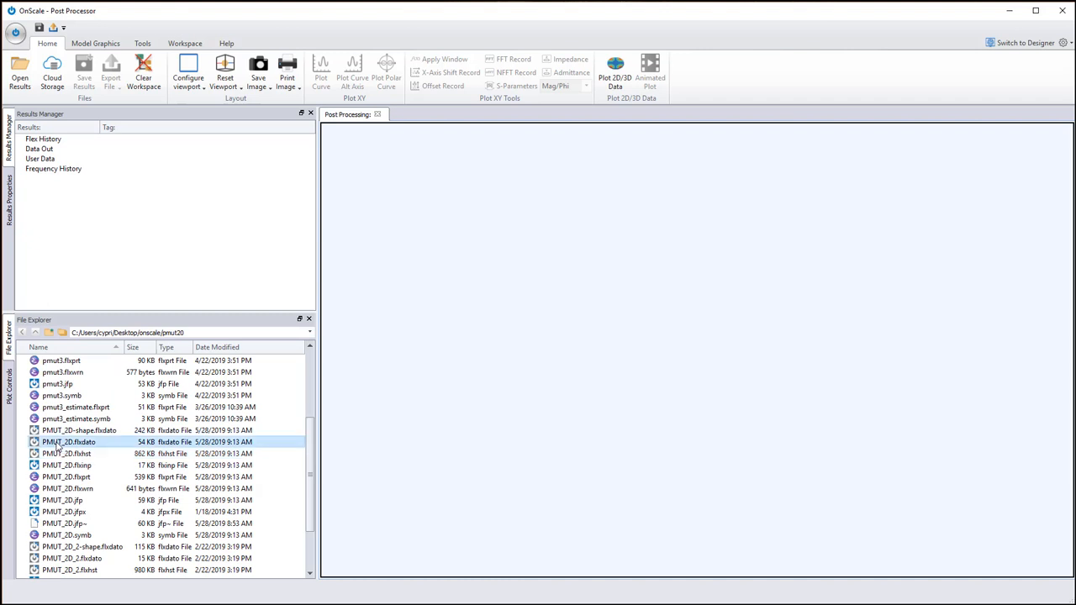
double_click(66, 454)
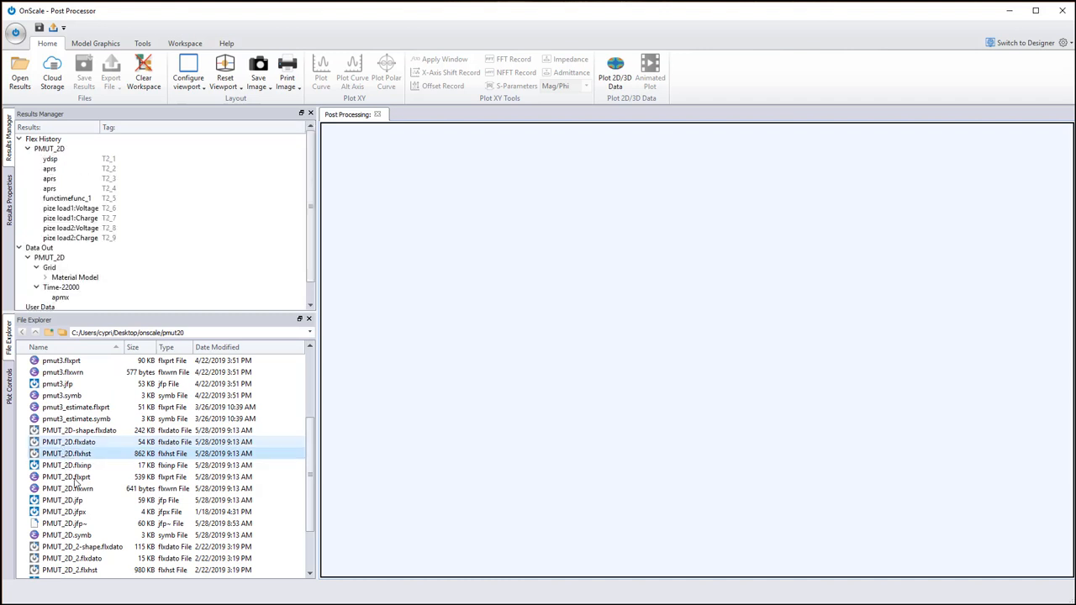
scroll(68, 458, "down", 2)
double_click(75, 569)
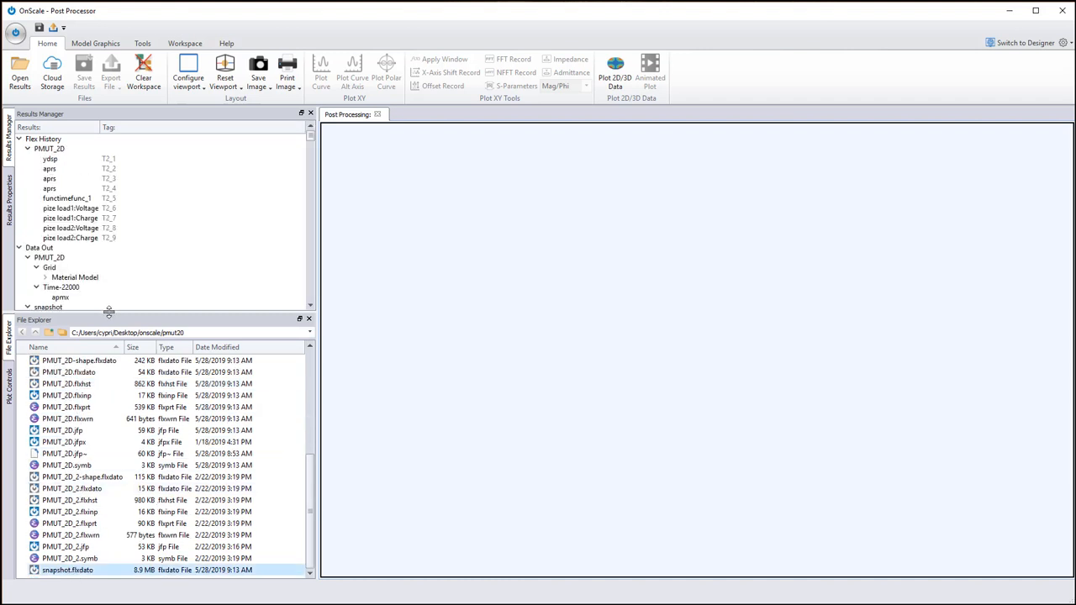
Step: Enlarge the results list and look through the PMUT_2D and snapshot data with their time steps
left_click_drag(105, 310, 105, 379)
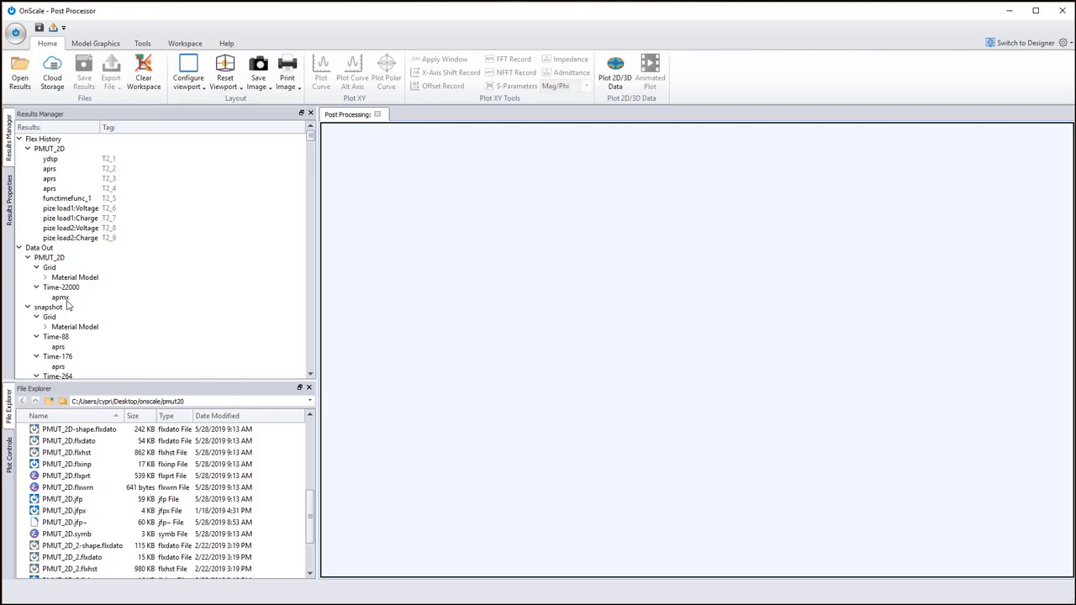
mouse_move(66, 304)
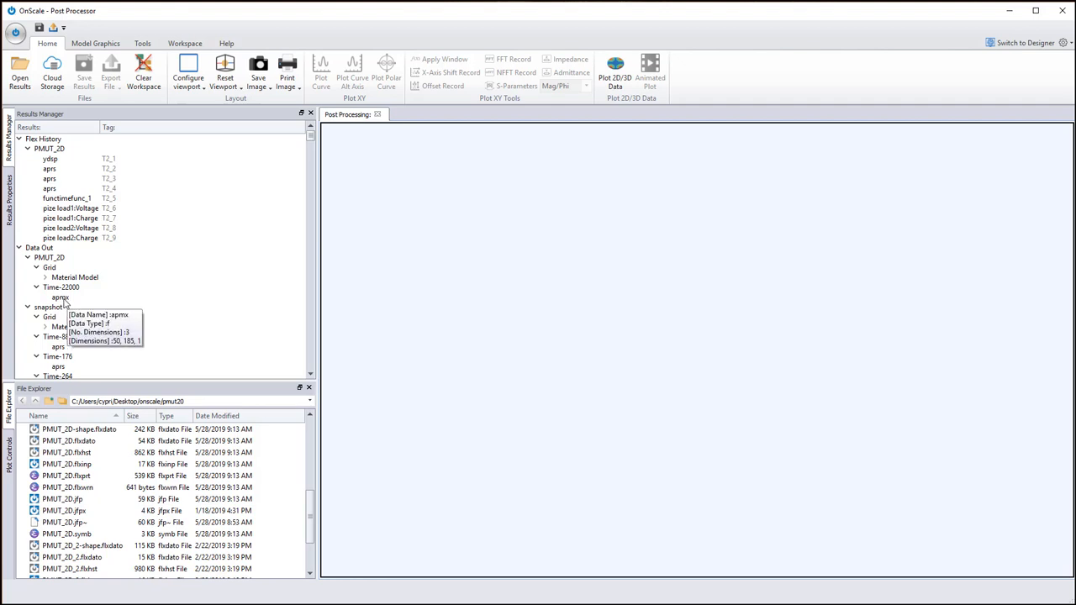
mouse_move(46, 362)
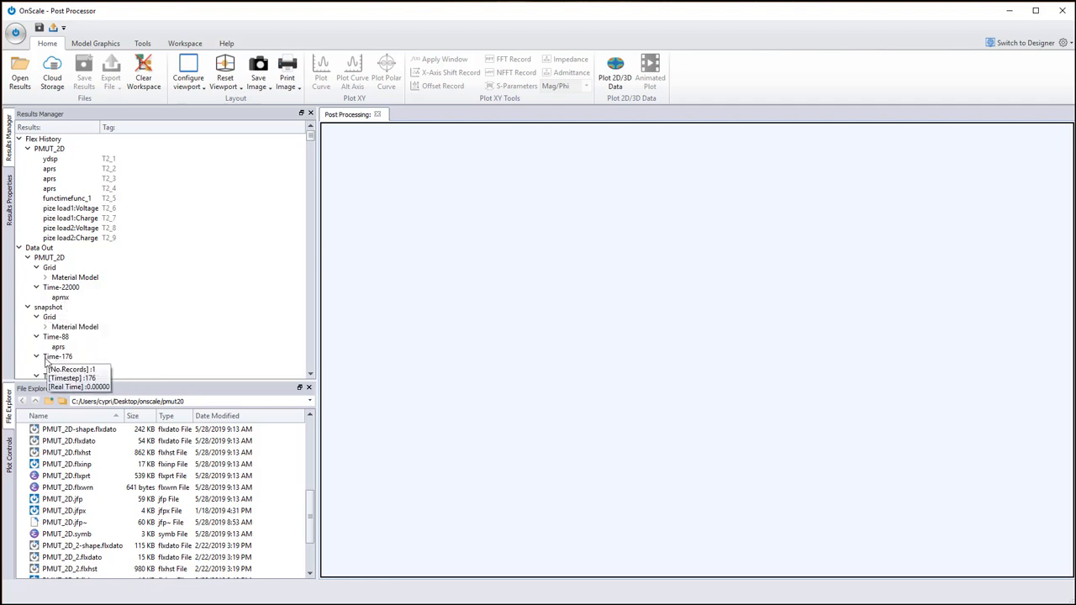
scroll(46, 362, "down", 3)
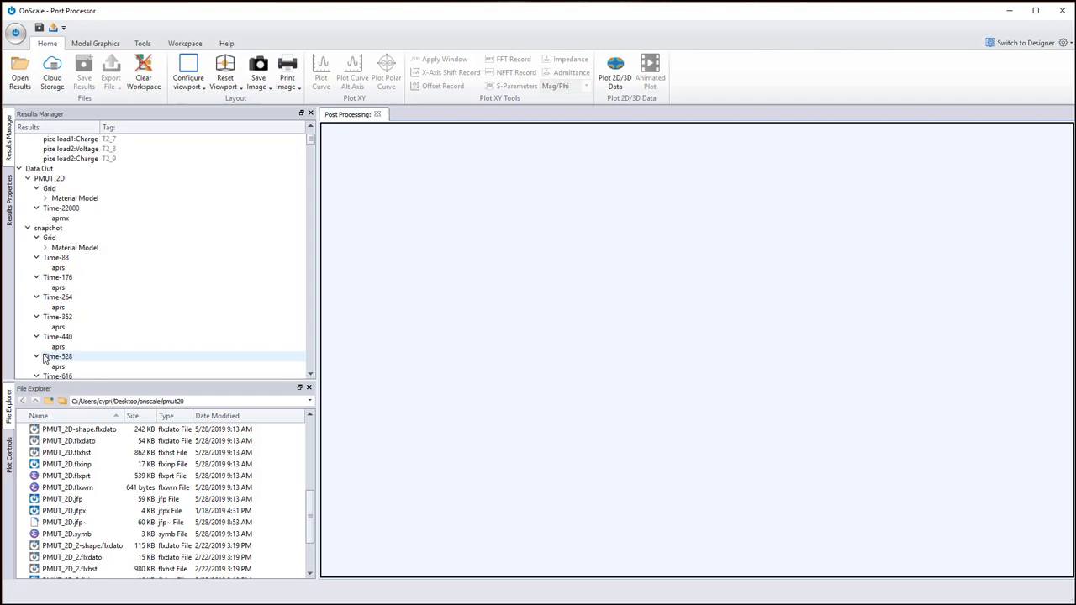
scroll(46, 359, "down", 2)
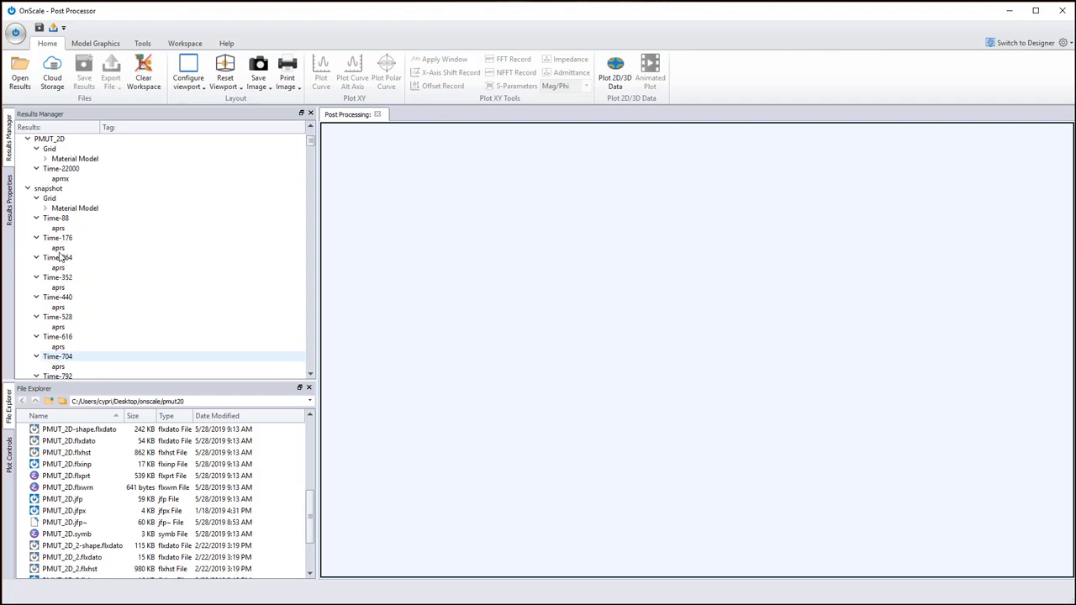
scroll(42, 323, "down", 6)
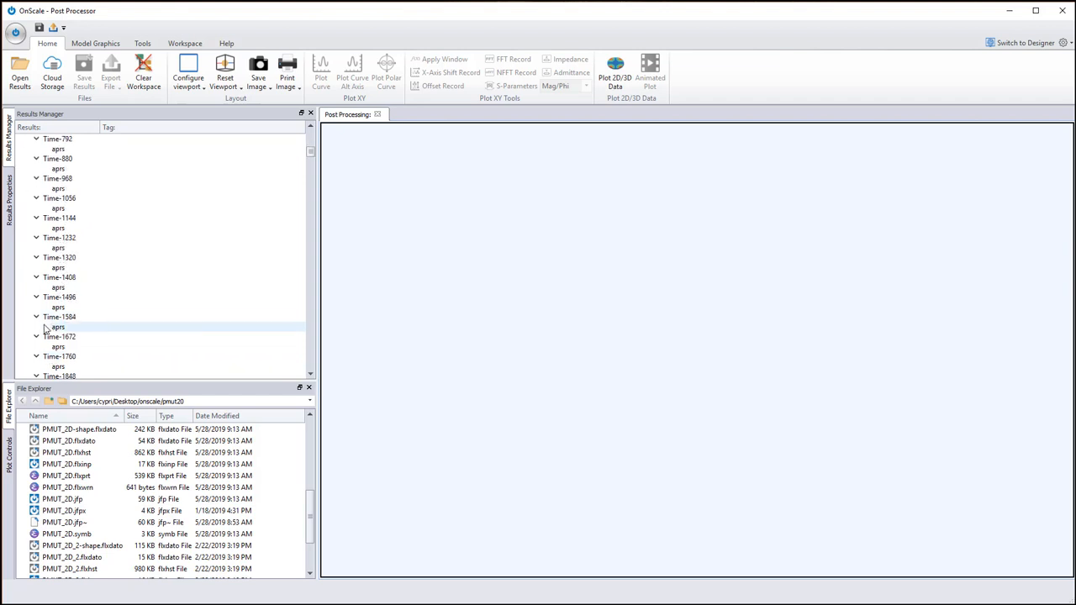
scroll(63, 336, "down", 15)
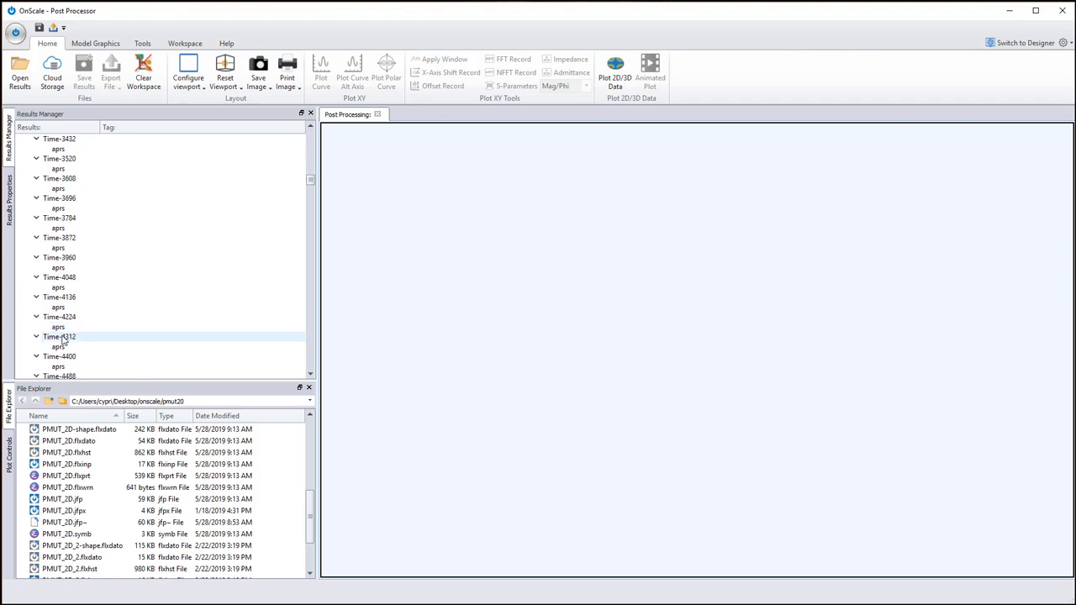
scroll(63, 341, "up", 20)
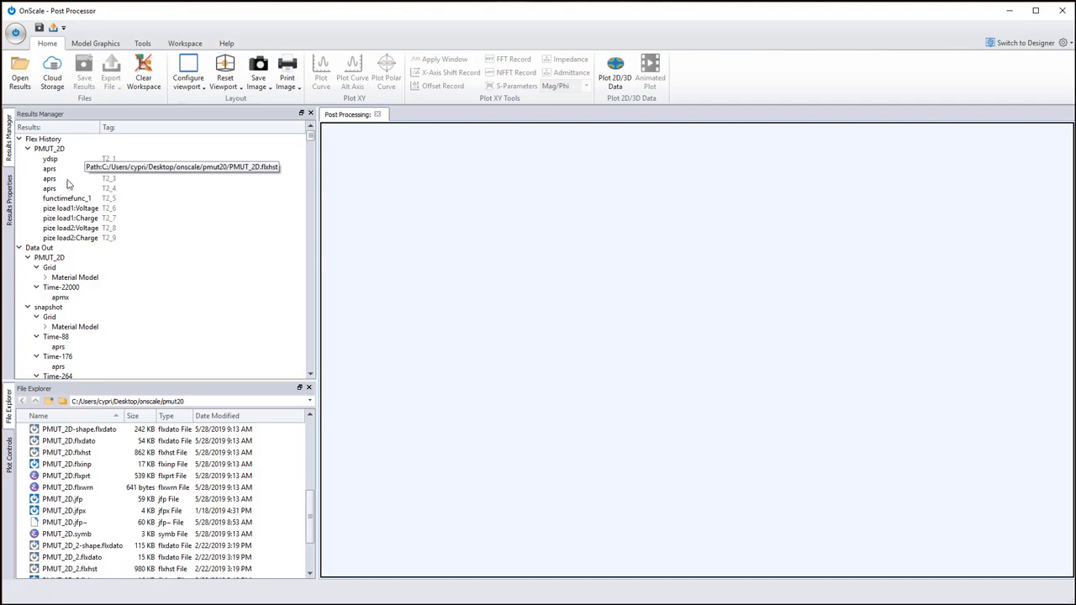
Step: Check the aprs time histories under Flex History and plot the one tagged T2_2
mouse_move(56, 211)
mouse_move(49, 192)
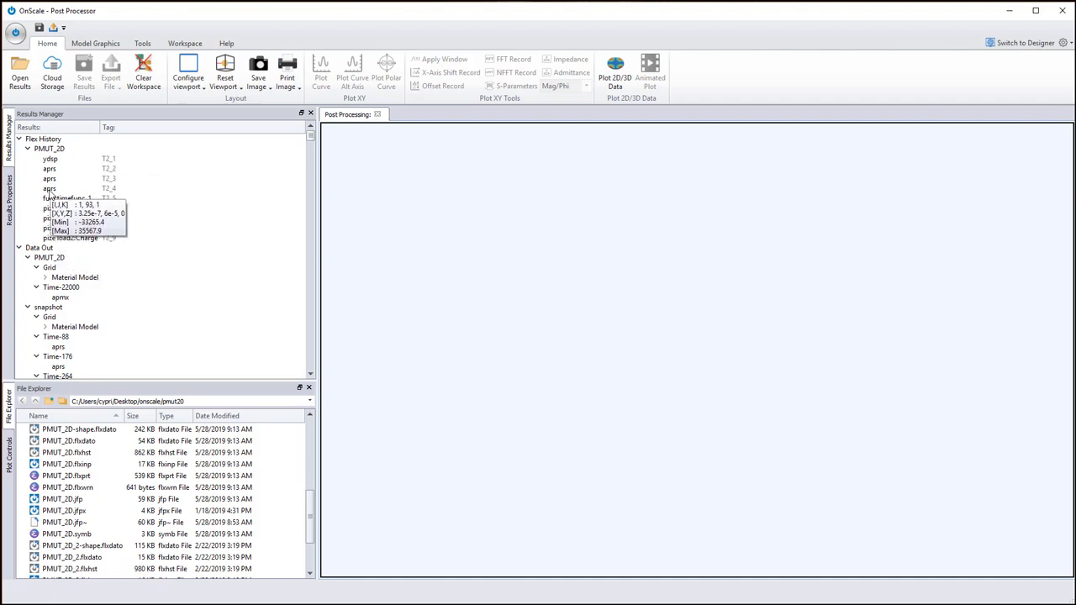
left_click(50, 177)
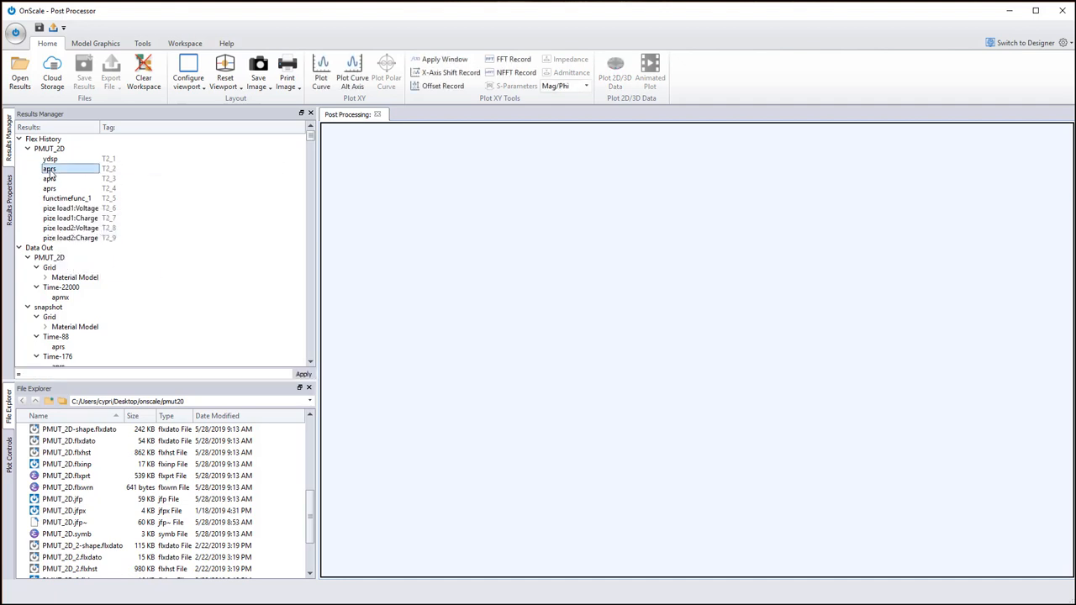
left_click(51, 188)
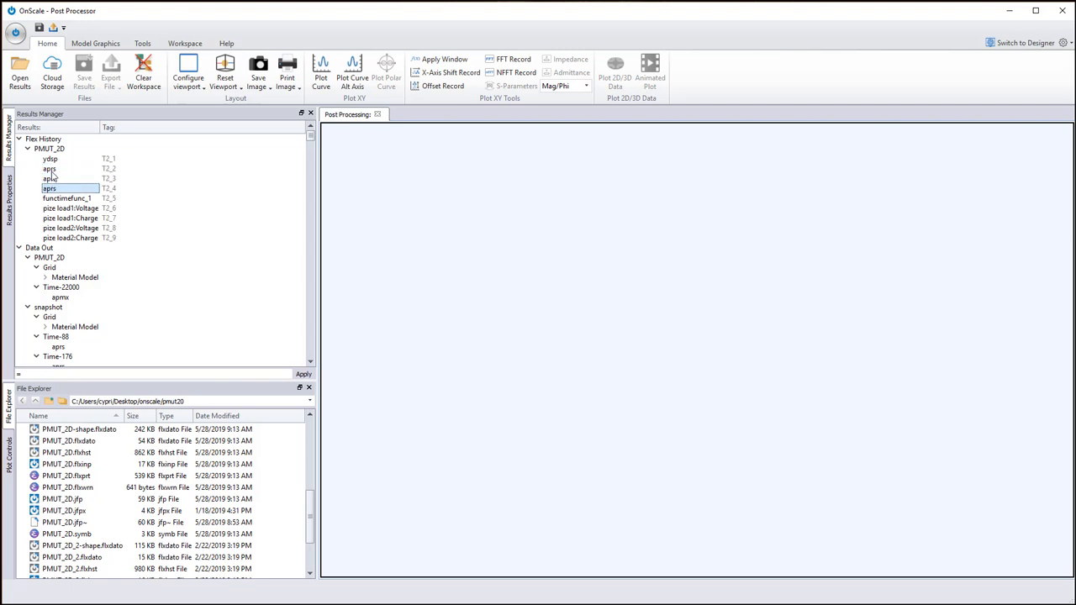
left_click(50, 170)
double_click(51, 170)
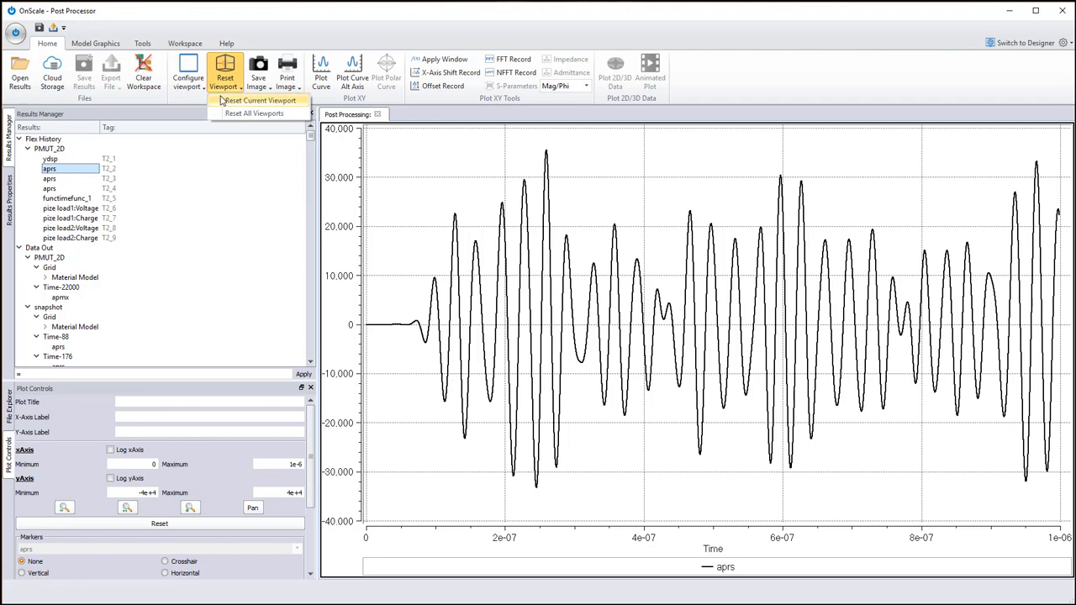
Step: Reset the current viewport and plot the aprs time history tagged T2_3
left_click(225, 74)
double_click(52, 179)
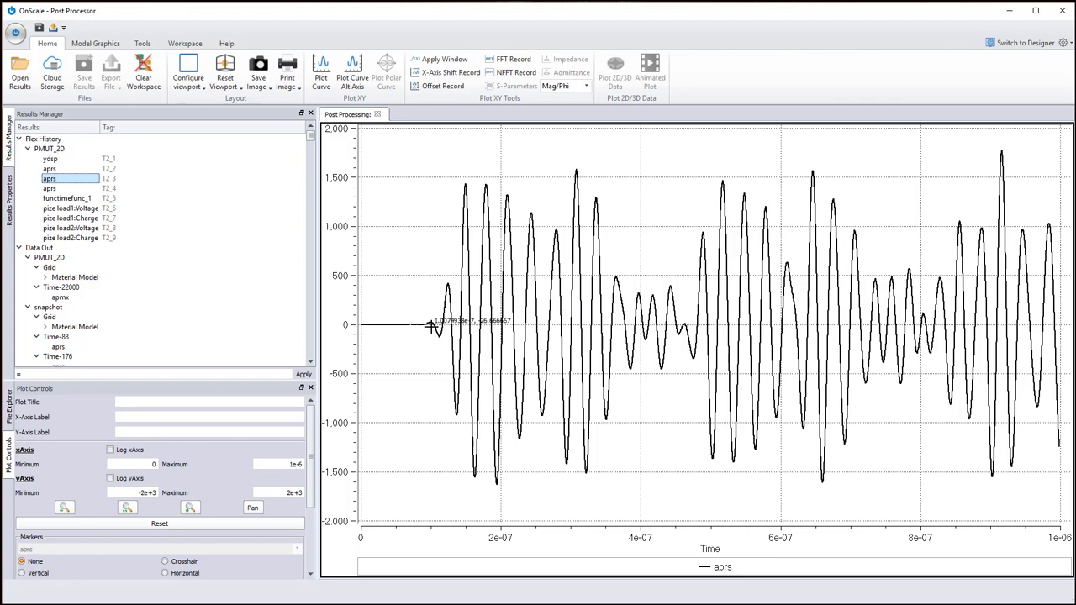
Step: Reset the current viewport and plot the aprs time history tagged T2_4
left_click(227, 84)
left_click(234, 103)
double_click(59, 189)
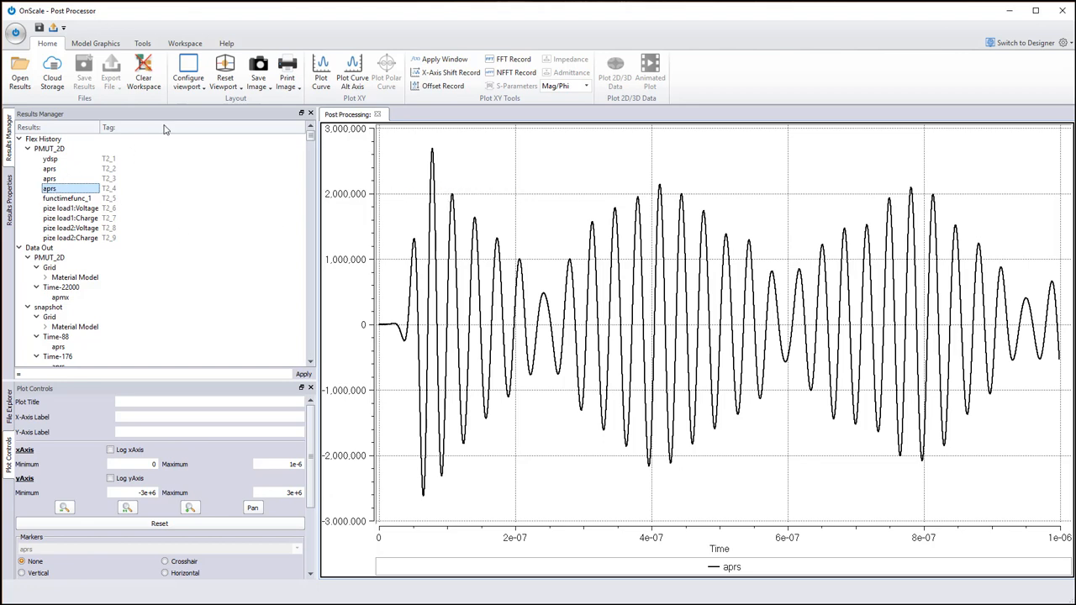
Step: Reset the viewport, plot the aprs time history tagged T2_3, and overlay the aprs curve tagged T2_2
left_click(224, 74)
double_click(67, 180)
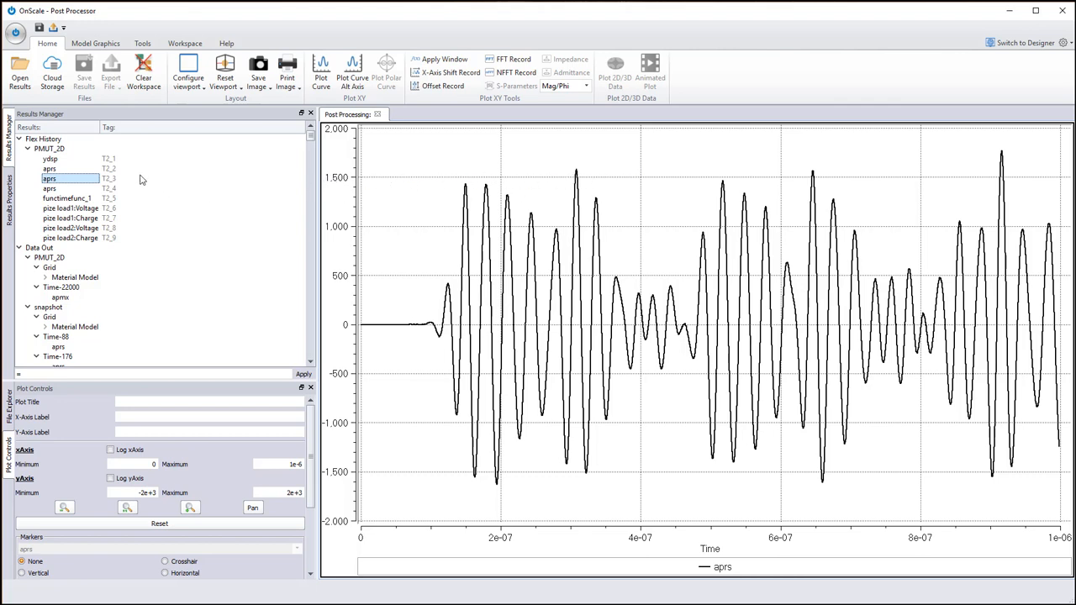
double_click(50, 170)
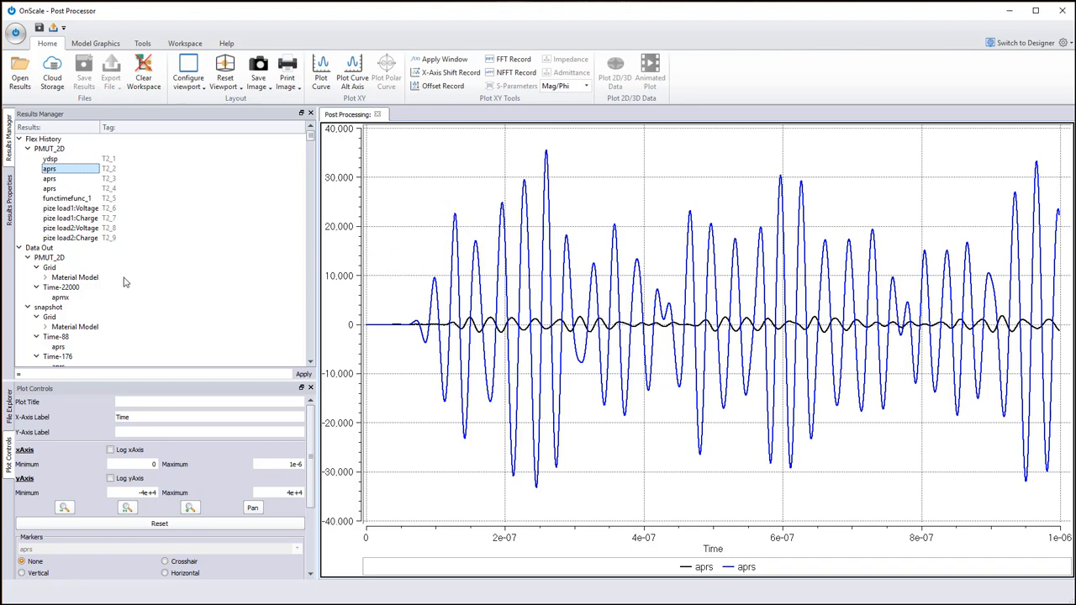
Step: Plot the snapshot's Time-88 aprs result as 2D/3D data, overwriting the time history view
scroll(116, 298, "down", 3)
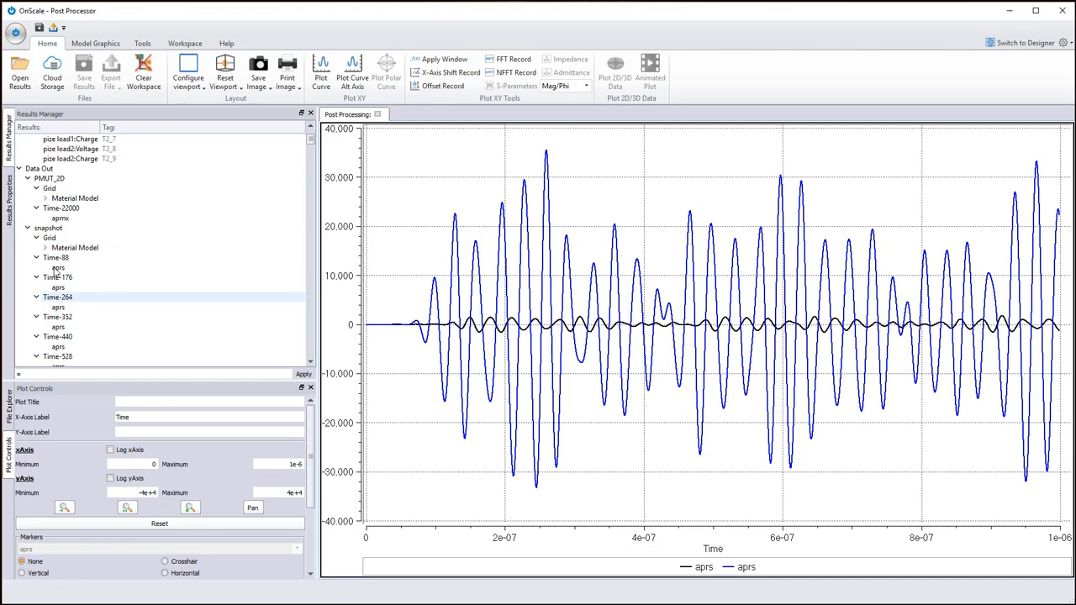
left_click(57, 267)
left_click(615, 72)
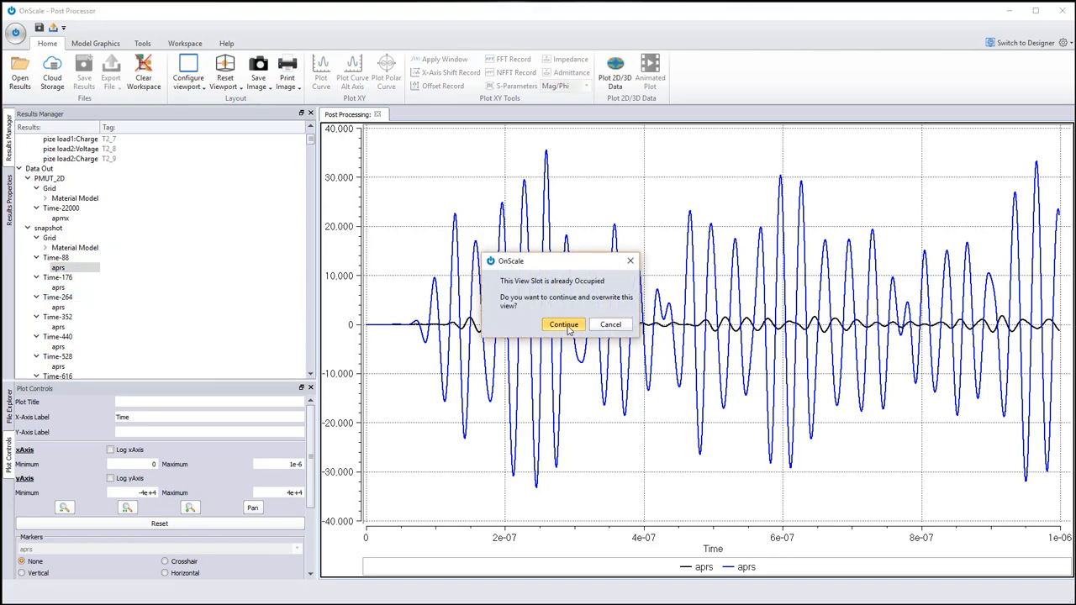
left_click(563, 324)
Step: Examine the Time-88 pressure field around the narrow cavity and across the whole model from several angles
left_click_drag(545, 240, 515, 359)
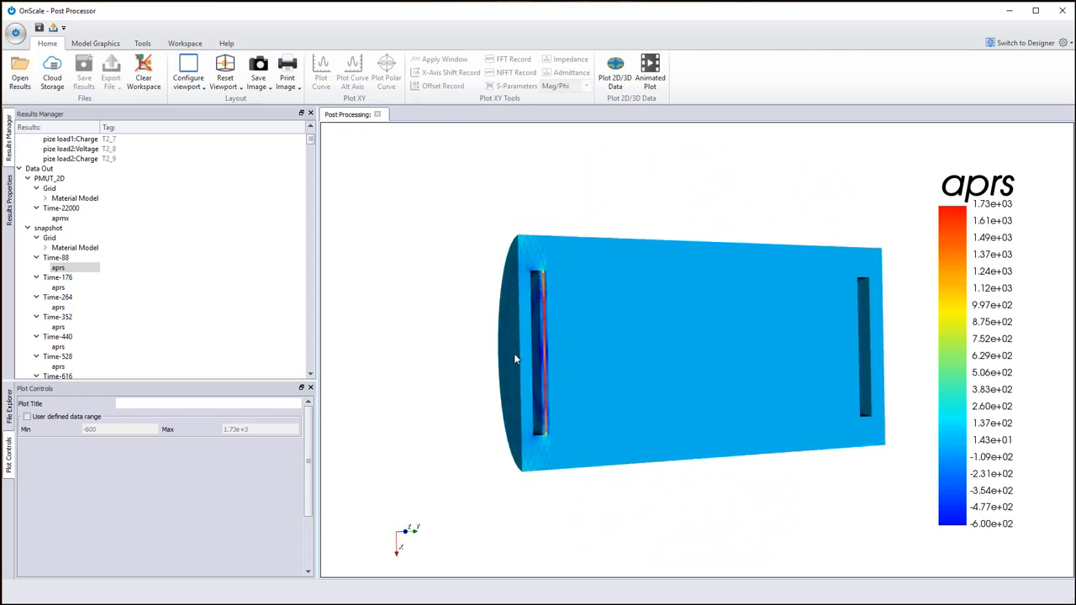
scroll(515, 359, "up", 3)
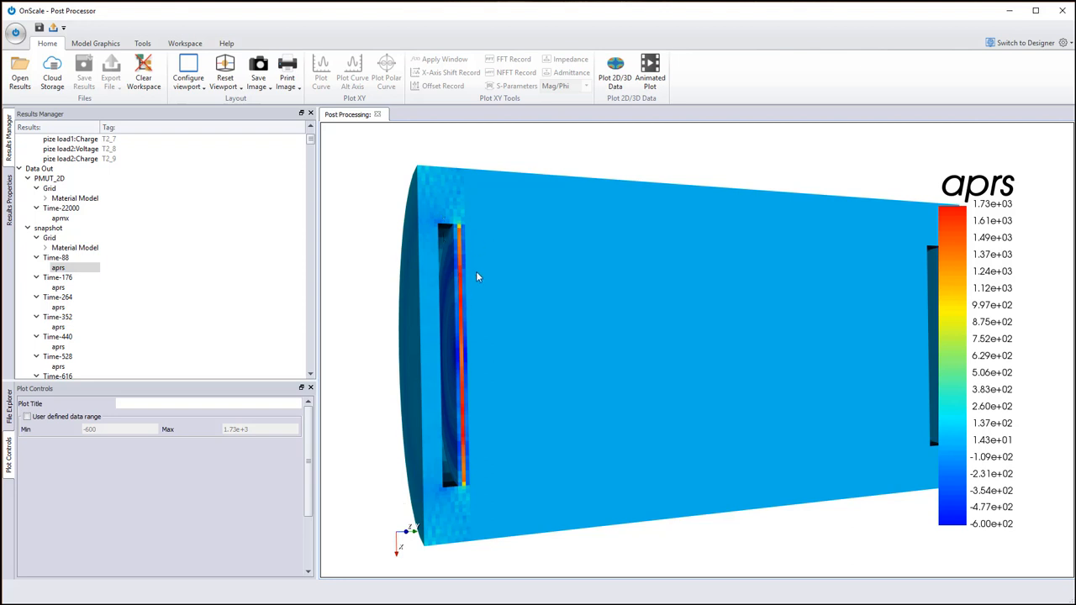
left_click_drag(795, 263, 882, 290)
left_click_drag(588, 371, 547, 375)
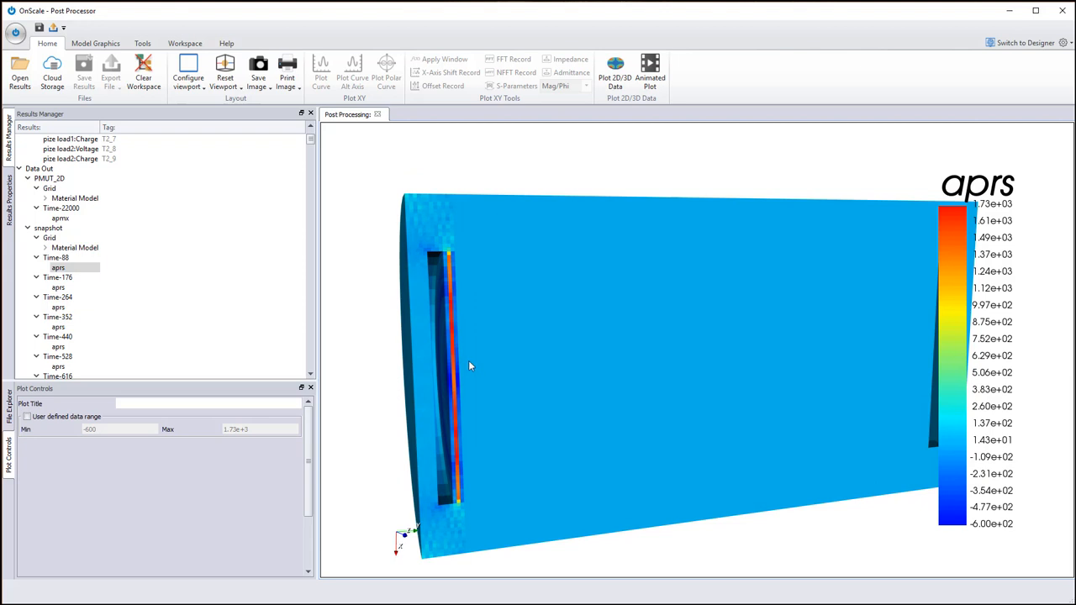
scroll(806, 352, "up", 1)
scroll(806, 353, "down", 2)
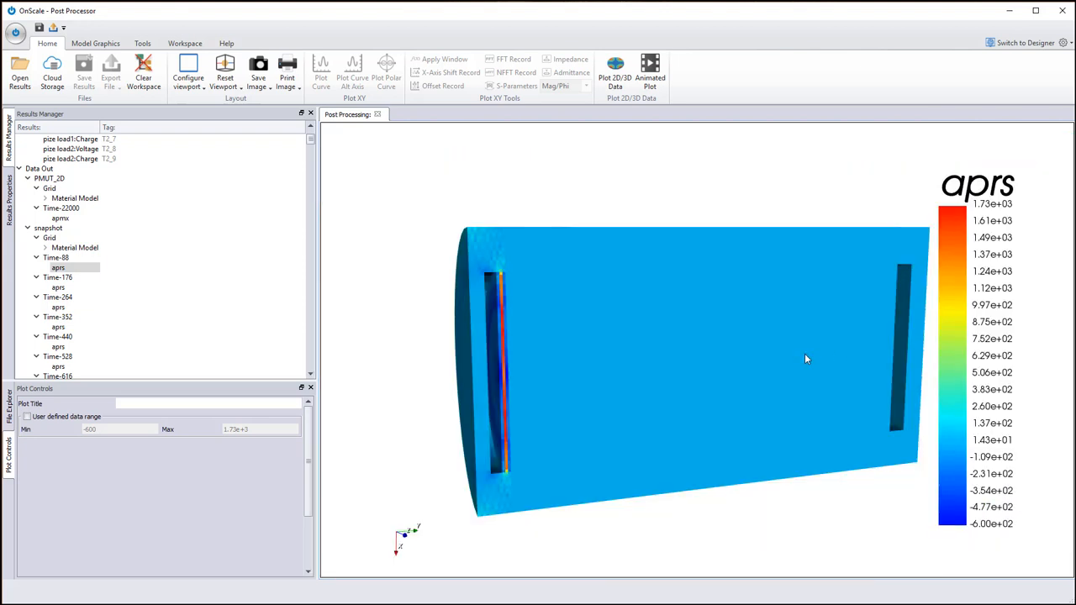
scroll(806, 351, "up", 1)
scroll(807, 350, "down", 1)
left_click_drag(808, 355, 756, 334)
Step: Set up an animated plot of the snapshot's aprs result from Time-88 and advance it frame by frame to frame 18
right_click(87, 267)
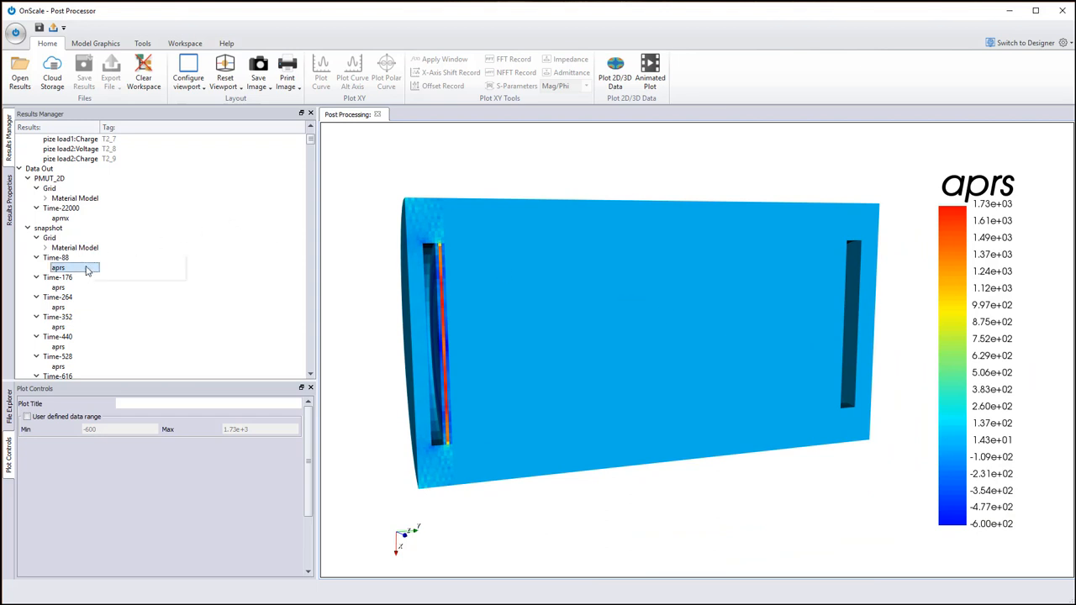
left_click(127, 272)
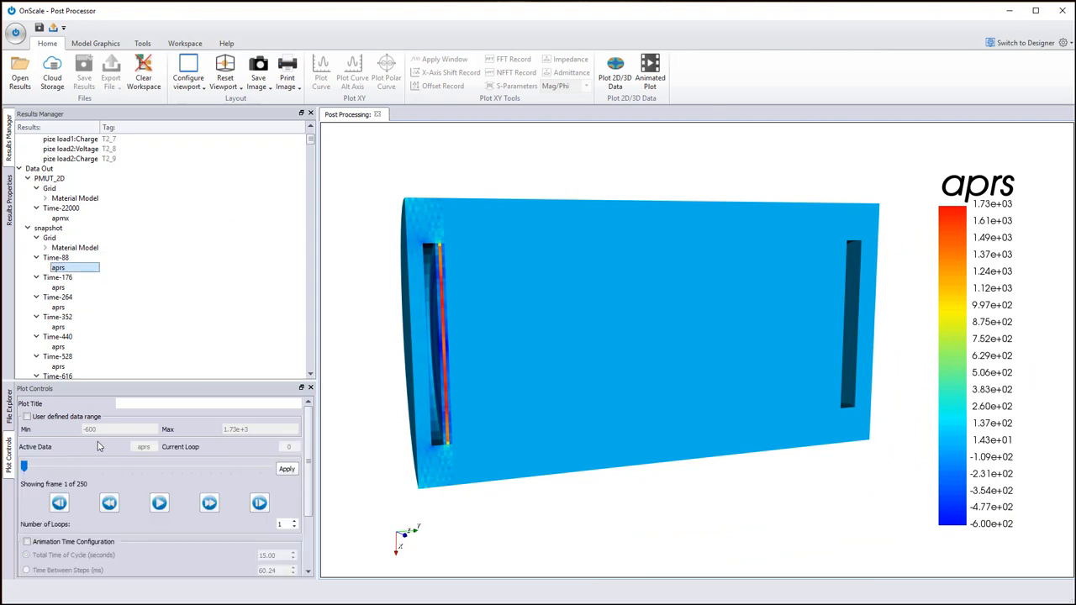
left_click(209, 502)
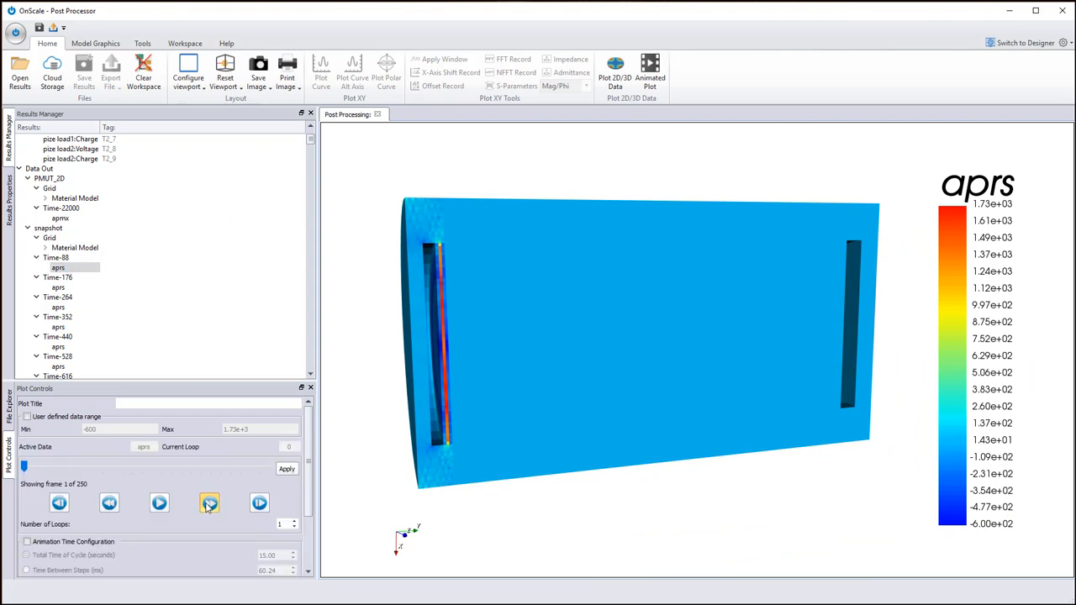
left_click(209, 503)
left_click(209, 503)
left_click(210, 502)
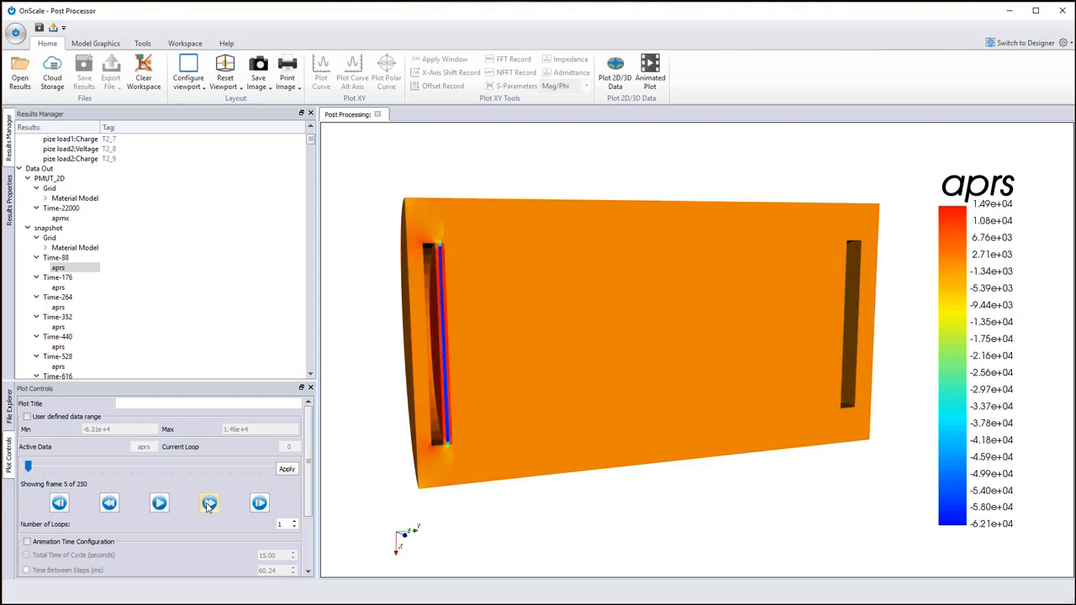
left_click(209, 503)
left_click(210, 503)
left_click(209, 503)
left_click(210, 503)
left_click(210, 503)
left_click(209, 502)
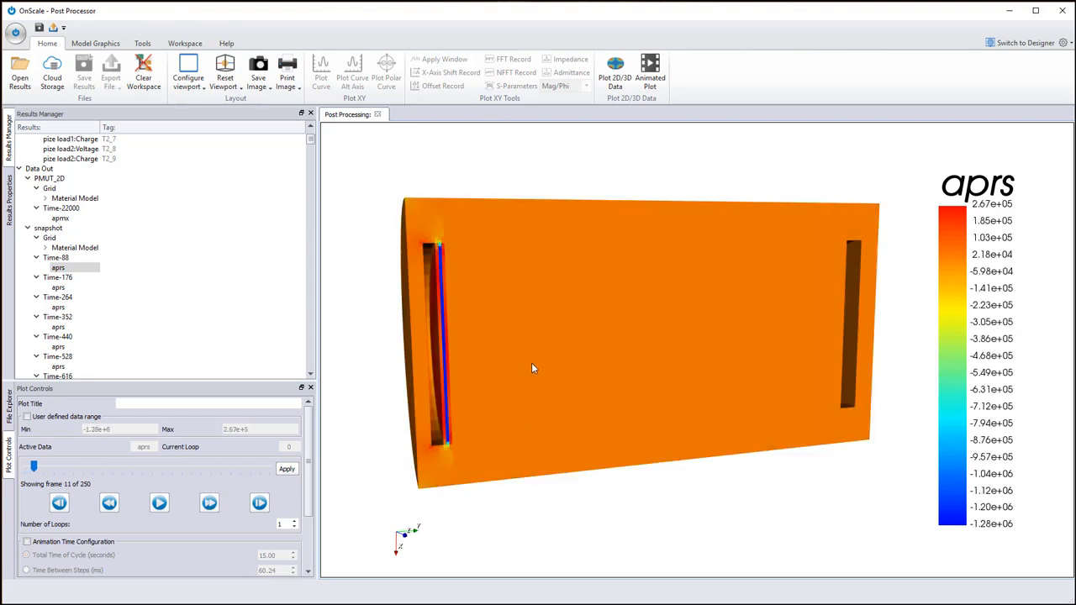
left_click(209, 502)
left_click(210, 502)
left_click(209, 502)
left_click(209, 503)
left_click(209, 502)
left_click(209, 503)
left_click(209, 502)
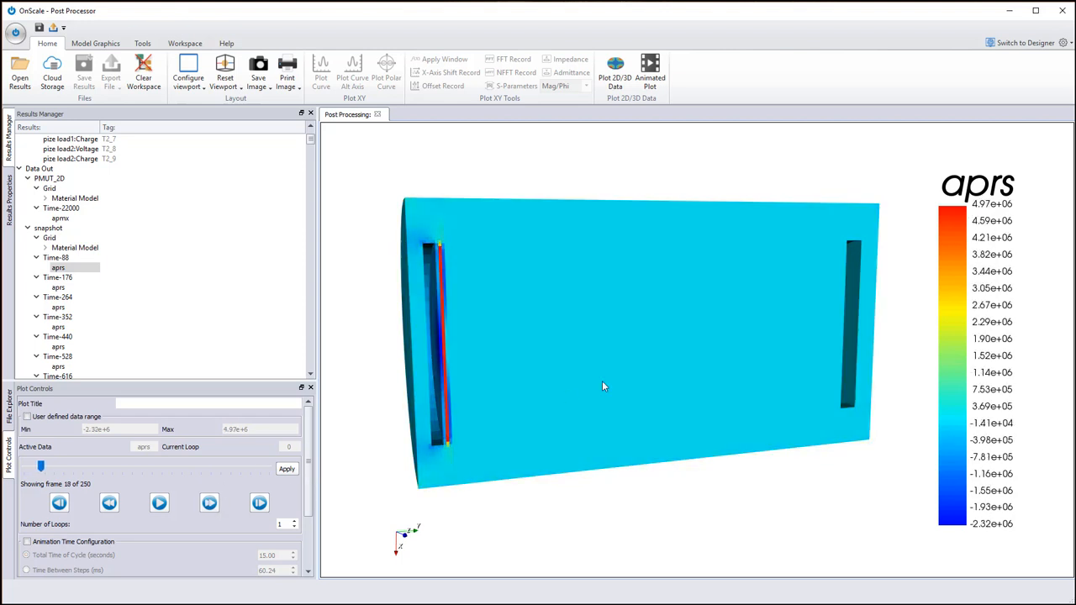
left_click_drag(603, 384, 651, 311)
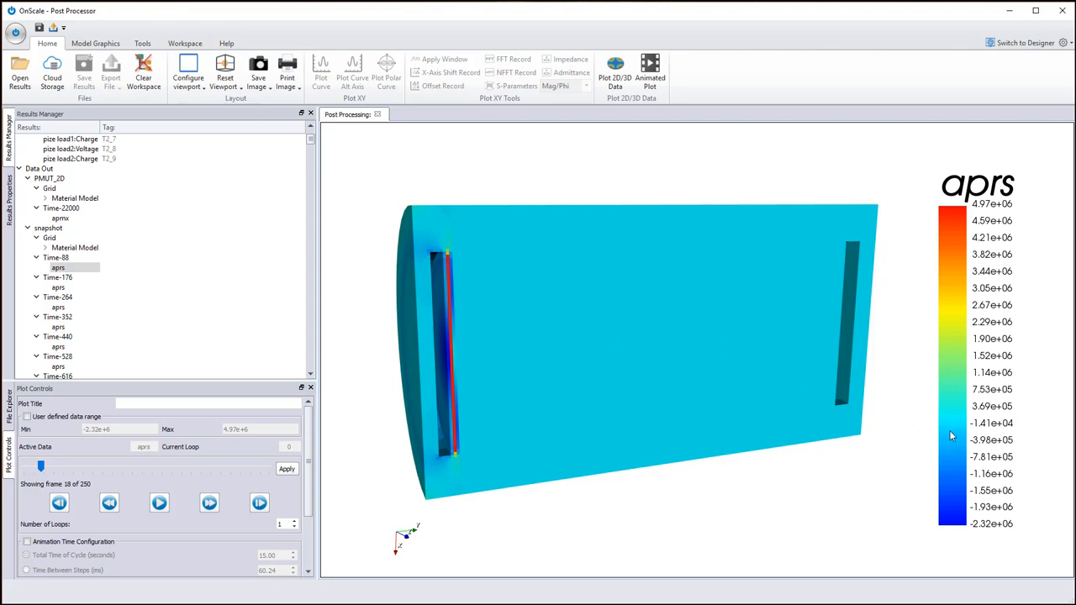
Step: Enable the user defined data range and set its minimum to -2.32e+4 and maximum to 4.97e+4
left_click(28, 418)
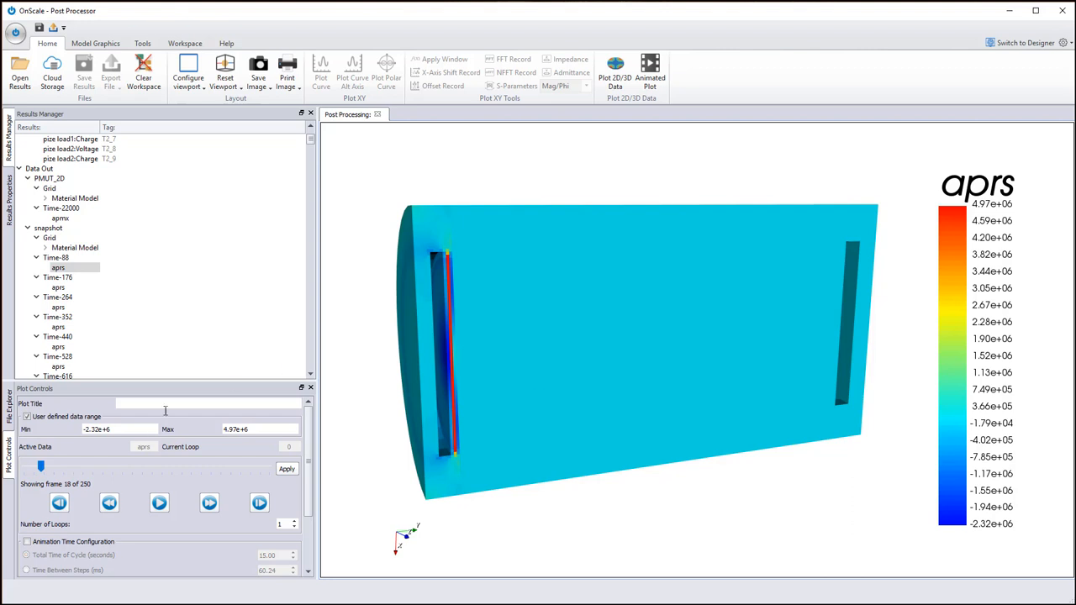
left_click(147, 429)
type("4")
left_click(261, 429)
key("BackSpace")
type("4")
key("Return")
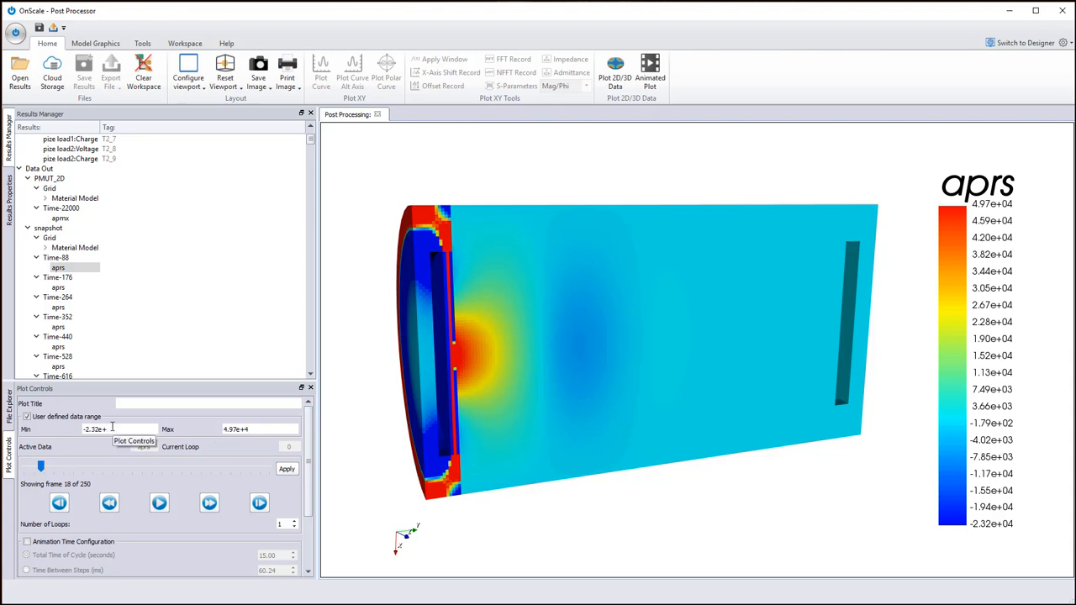
Step: Narrow the pressure data range to a minimum of -2.32e+3 and a maximum of 4.97e+3
type("3")
left_click(252, 430)
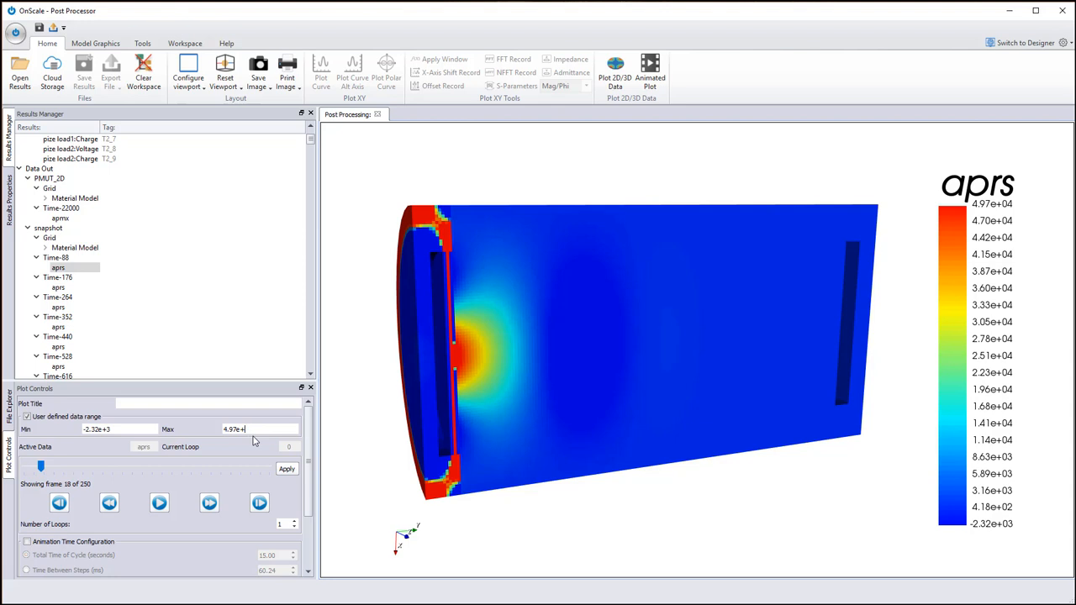
type("3")
left_click_drag(677, 295, 743, 353)
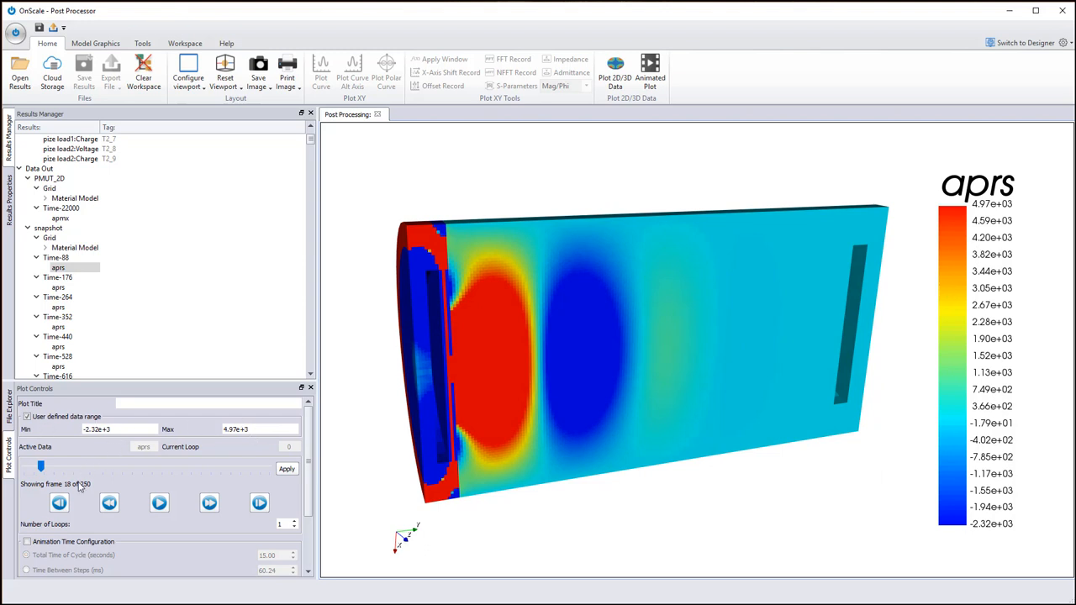
Step: Restart the pressure animation from the first frame and step through the wave propagation up to frame 49
left_click(59, 503)
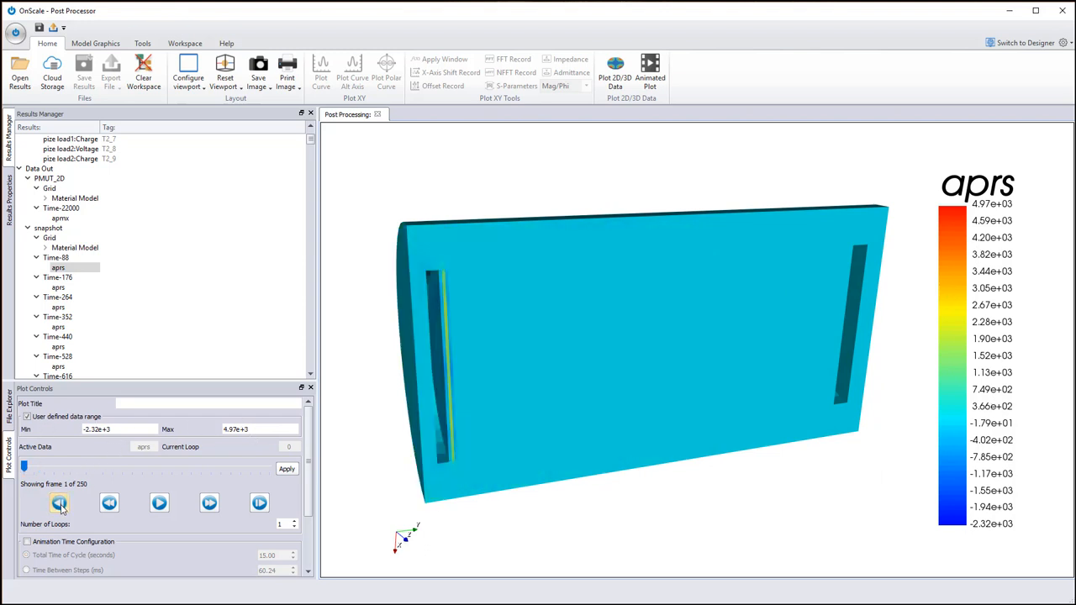
left_click(216, 505)
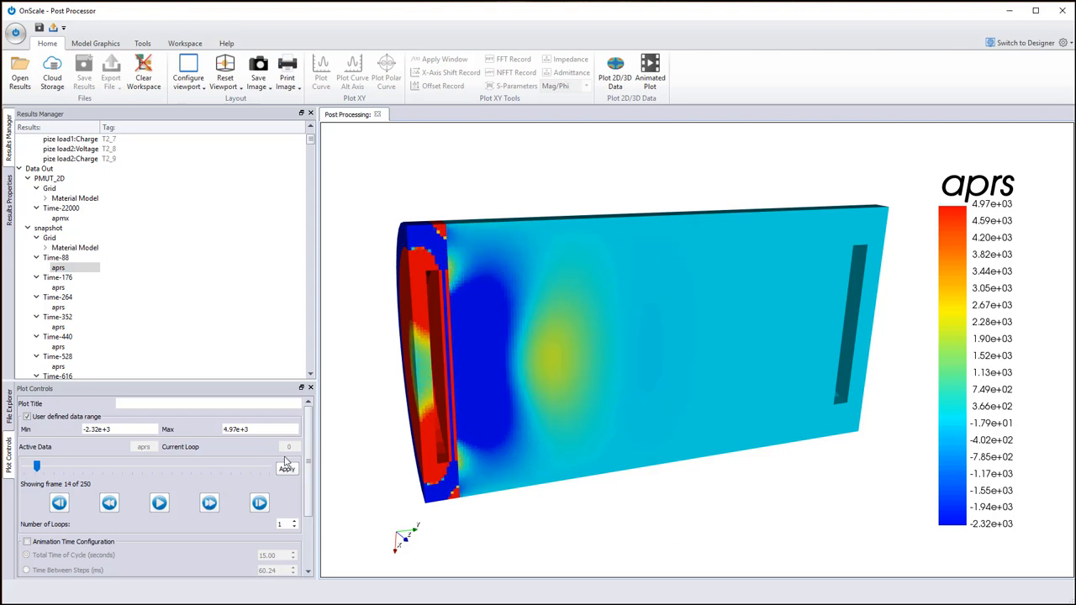
left_click(209, 502)
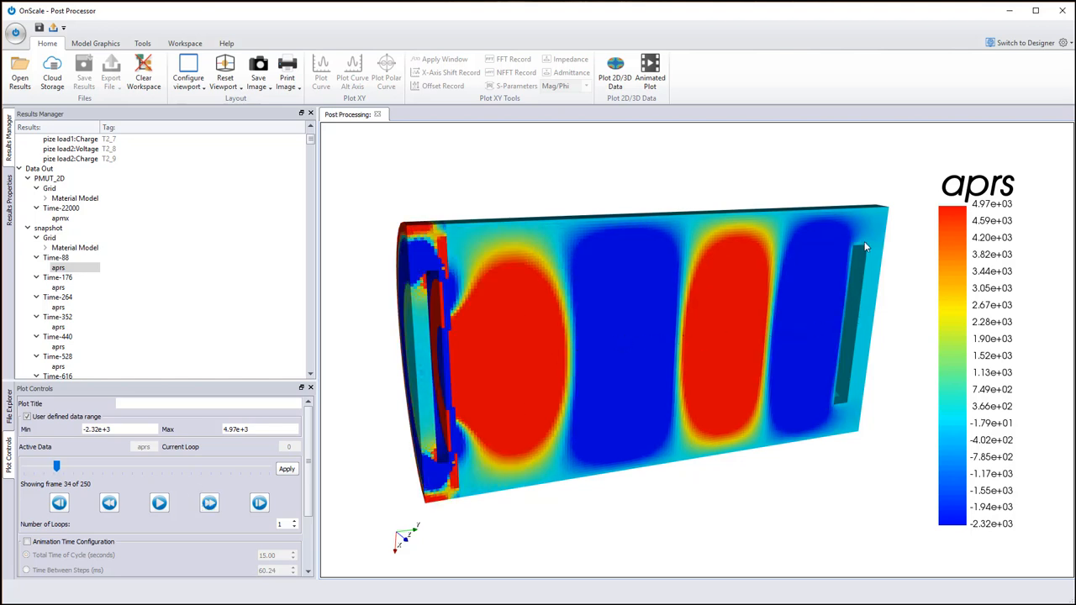
left_click(210, 502)
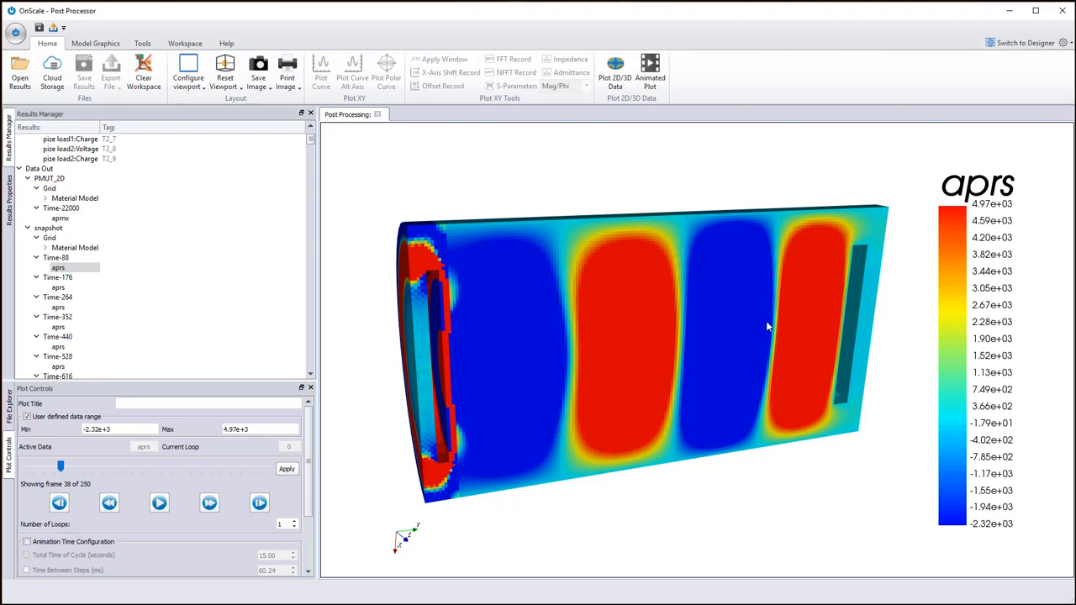
left_click(209, 503)
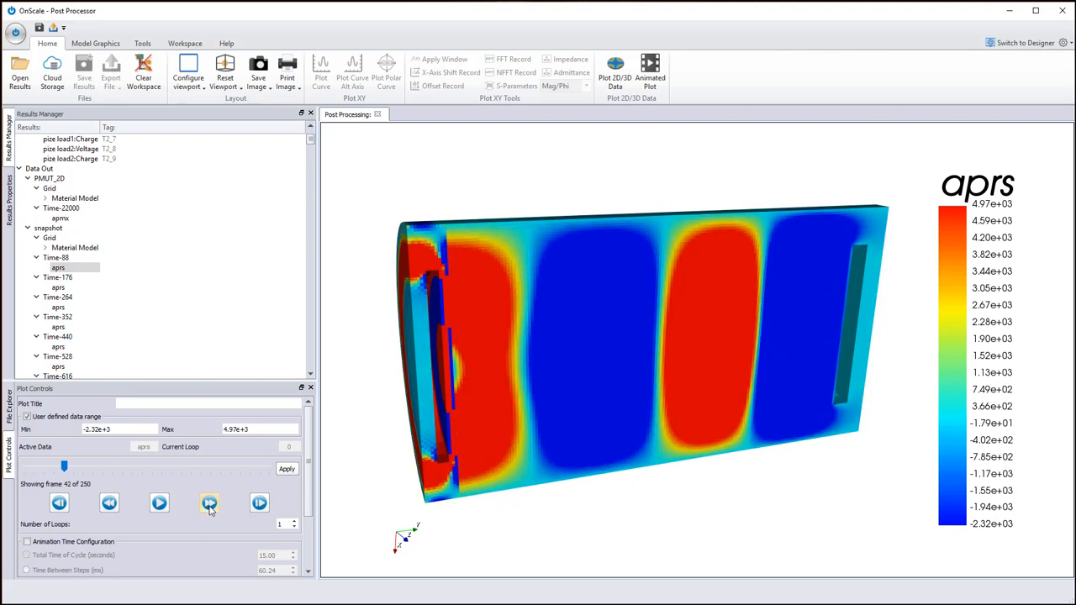
left_click(209, 502)
left_click(209, 504)
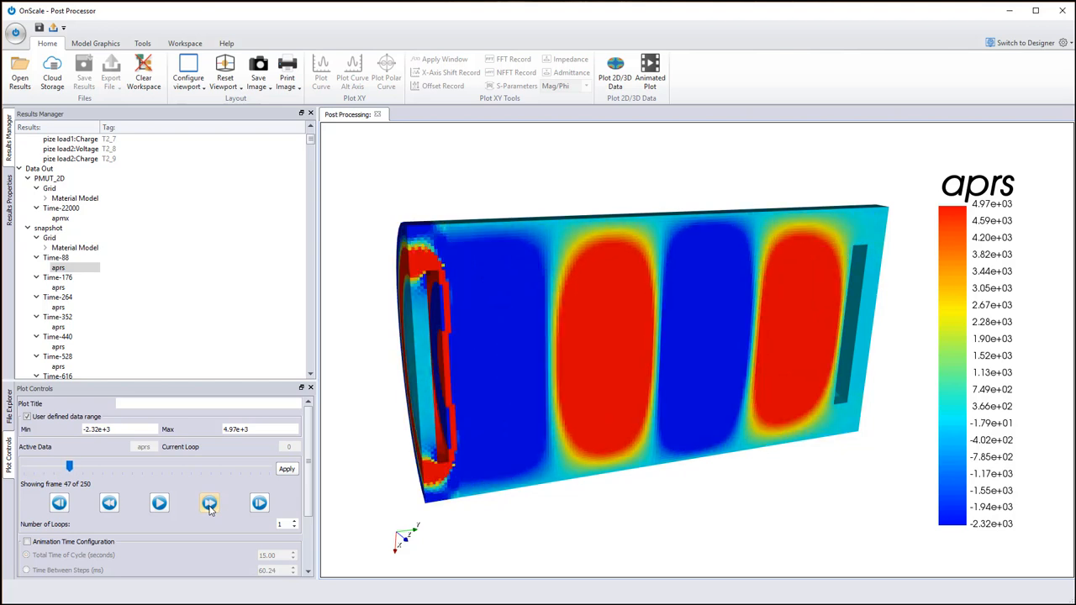
left_click(209, 504)
left_click(210, 504)
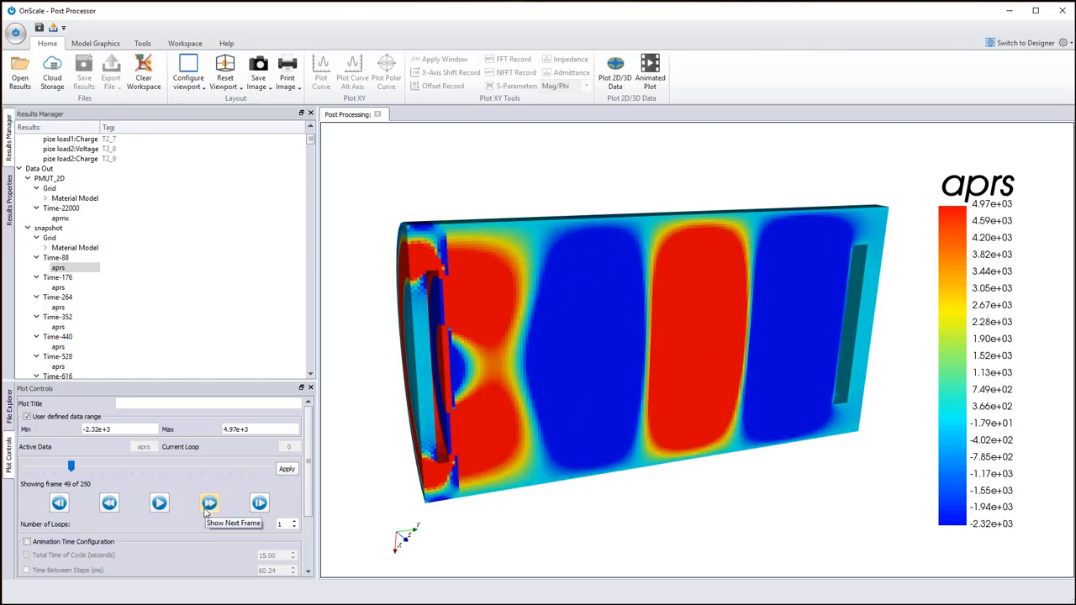
Step: Inspect the frame 49 pressure field from other angles, and return the animation to its first frame
left_click_drag(535, 271, 557, 244)
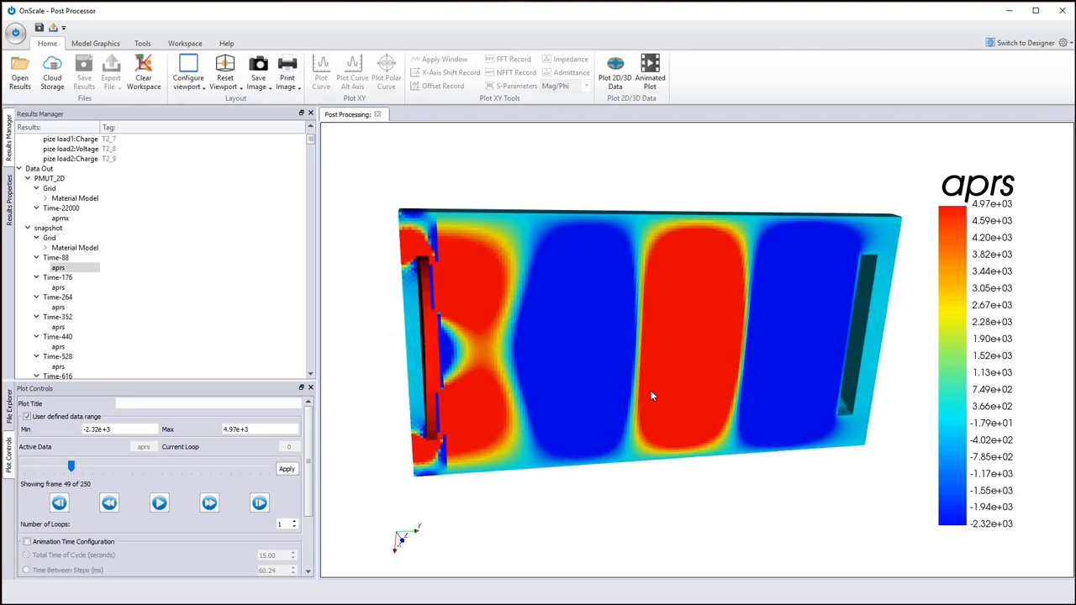
left_click_drag(652, 395, 568, 422)
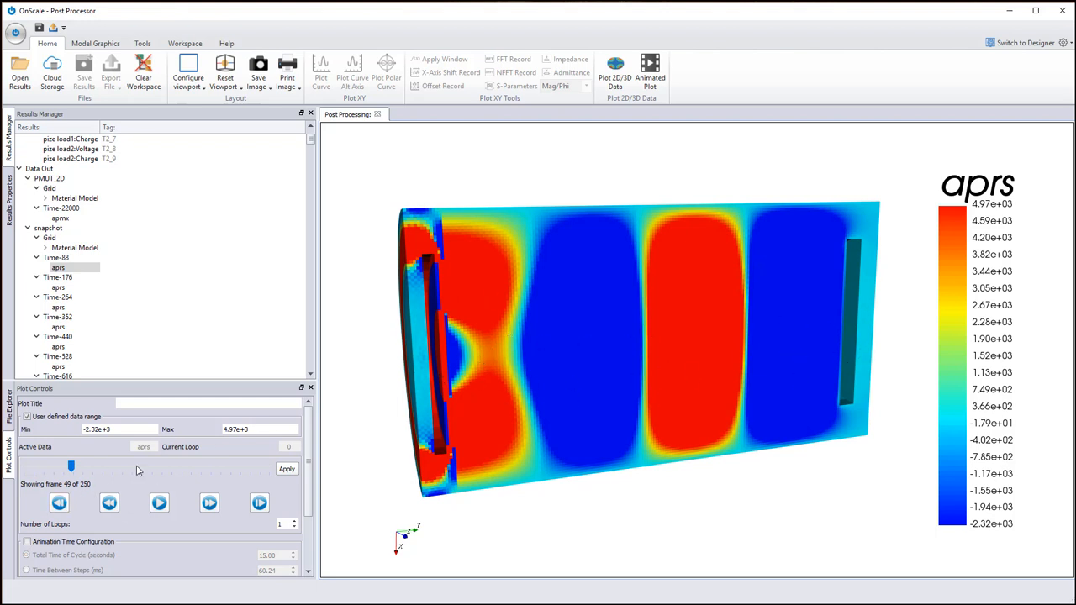
left_click(58, 504)
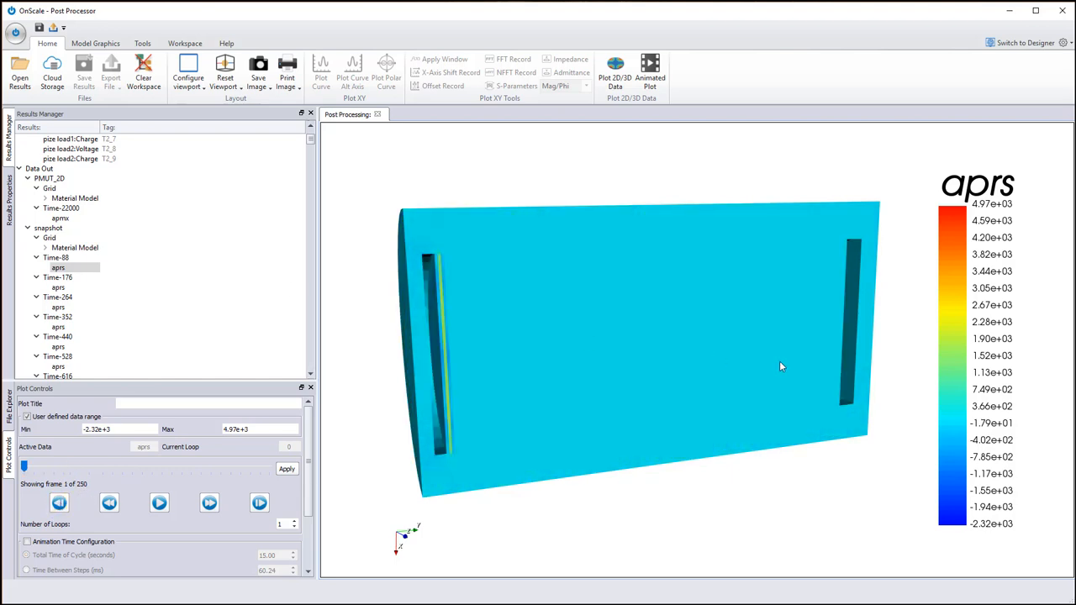
mouse_move(780, 362)
left_mouse_down()
mouse_move(811, 318)
mouse_move(780, 346)
left_mouse_up()
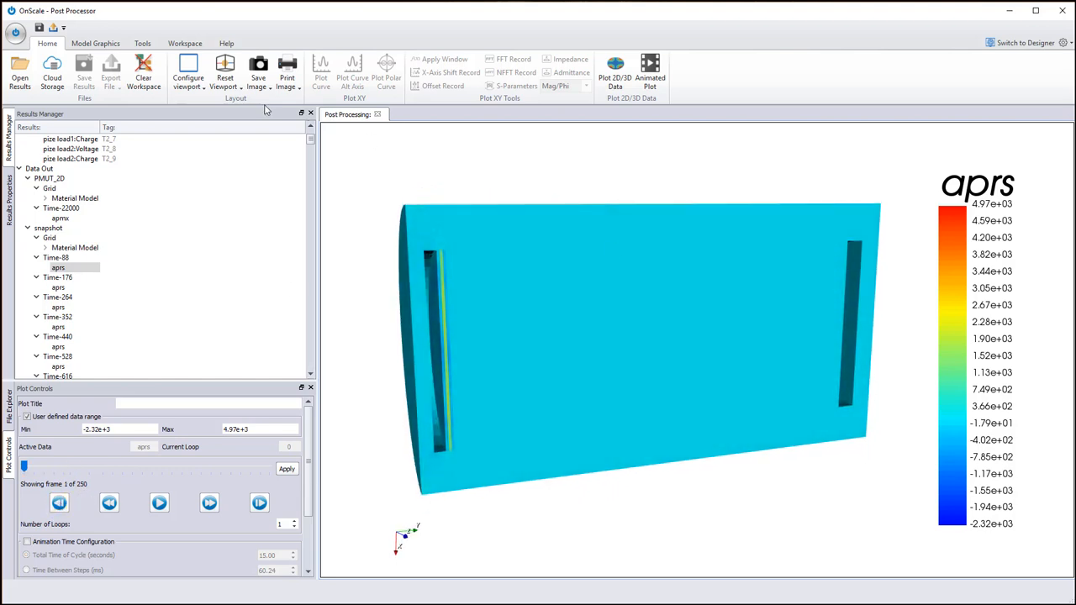
Step: Split the display into two stacked viewports, enlarge the pressure plot in its view, and make the empty viewport active
left_click(188, 80)
left_click(183, 118)
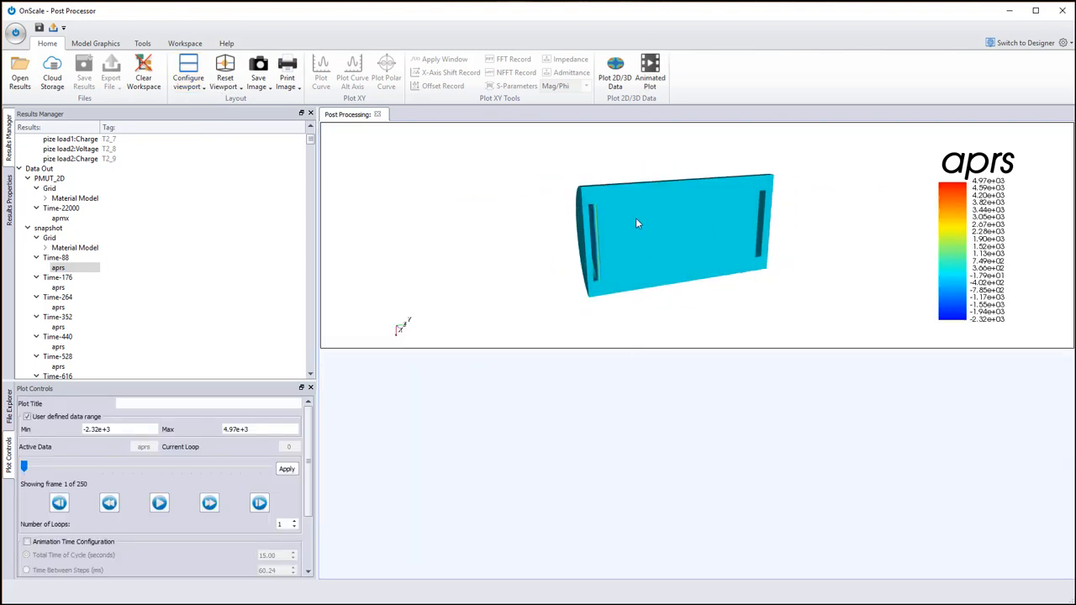
scroll(637, 225, "up", 5)
scroll(642, 218, "down", 2)
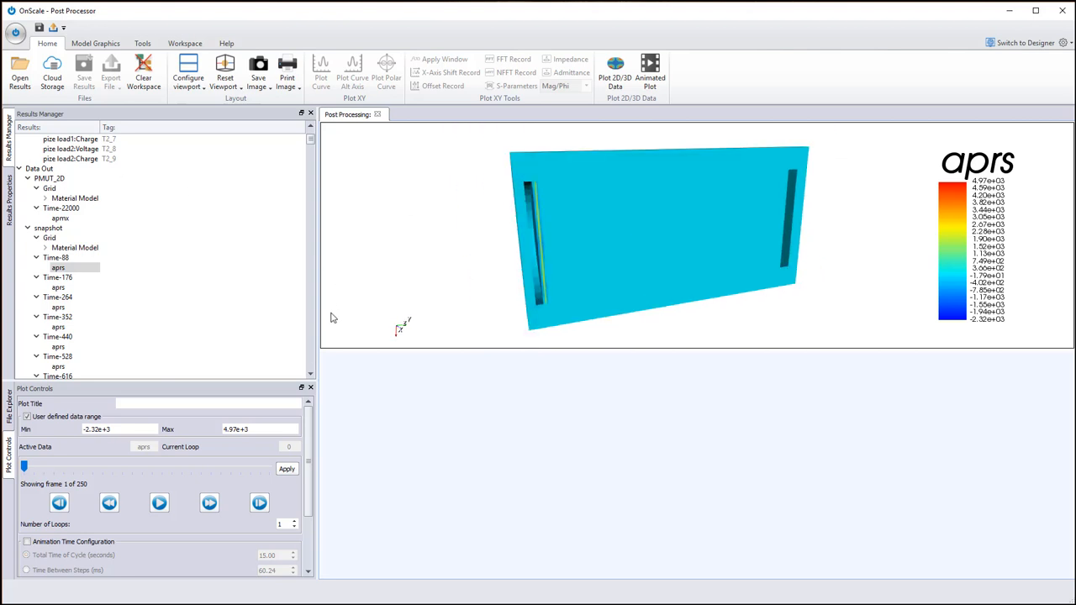
left_click(549, 429)
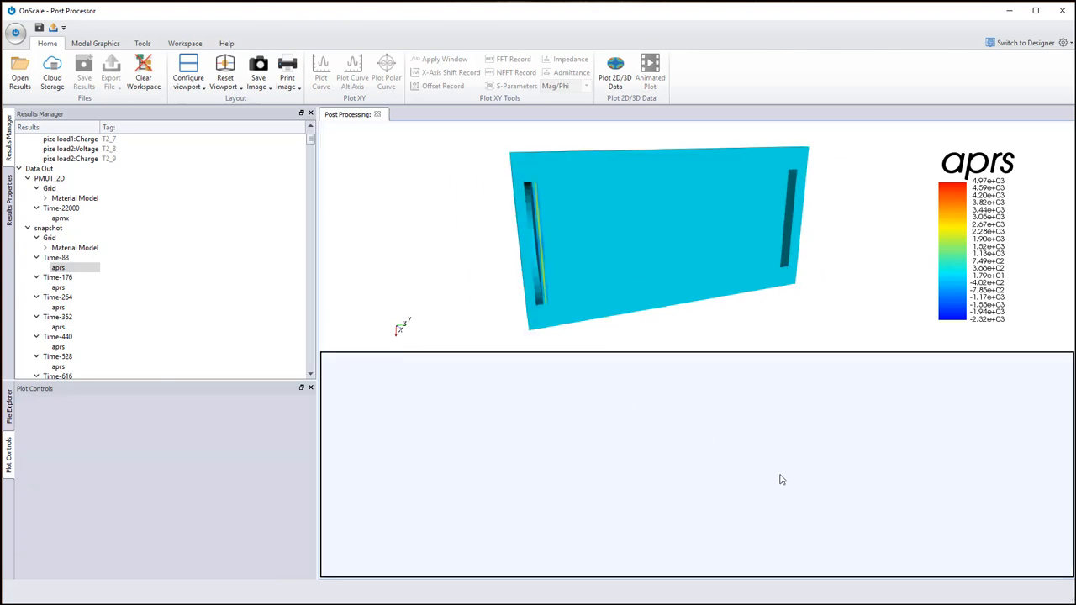
scroll(105, 269, "up", 3)
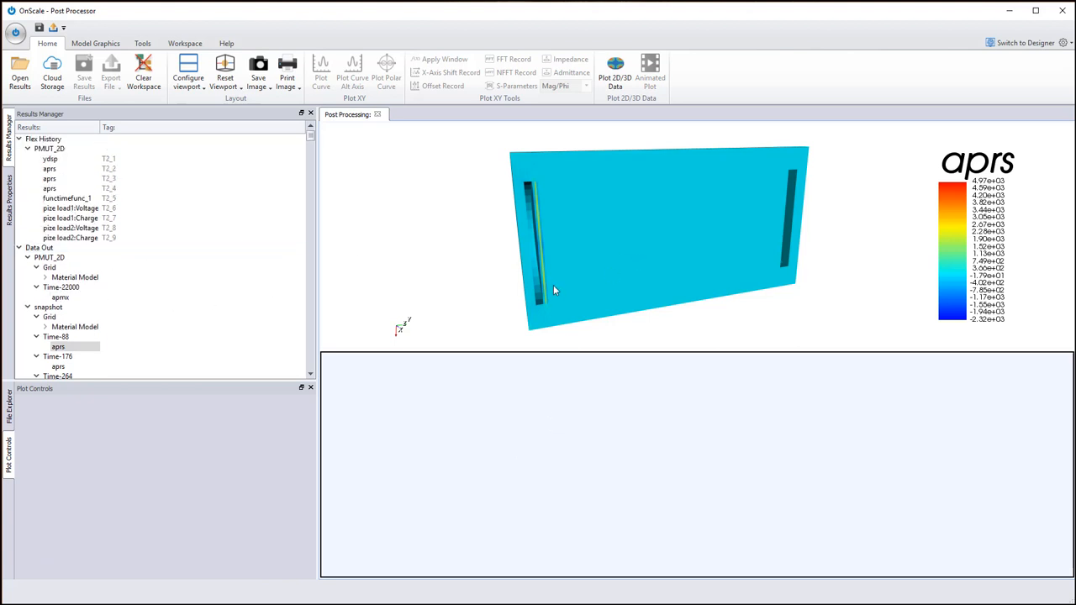
left_click(803, 235)
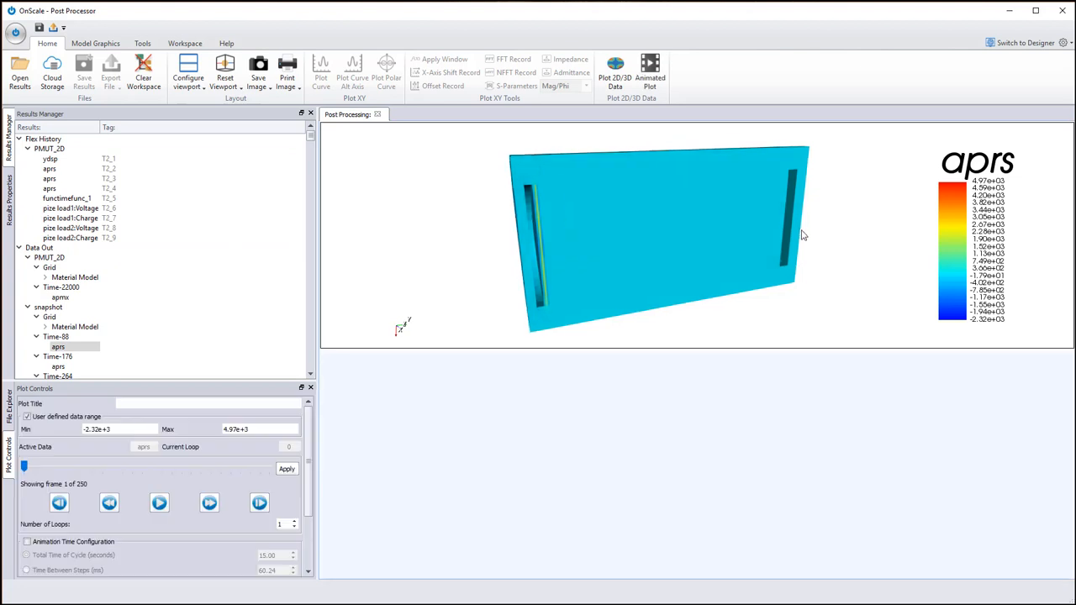
left_click(69, 202)
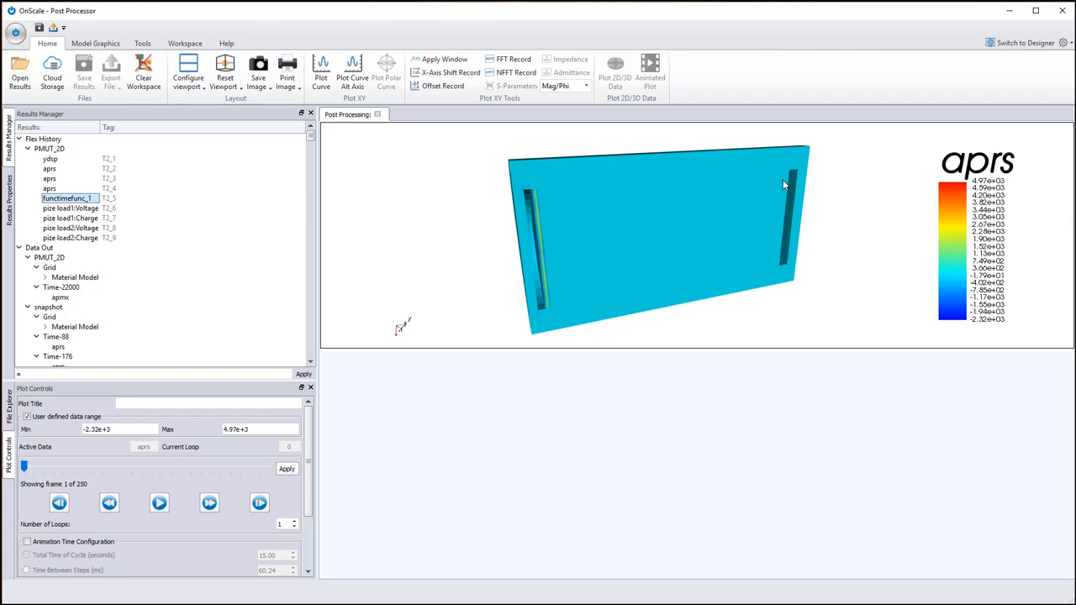
left_click(50, 188)
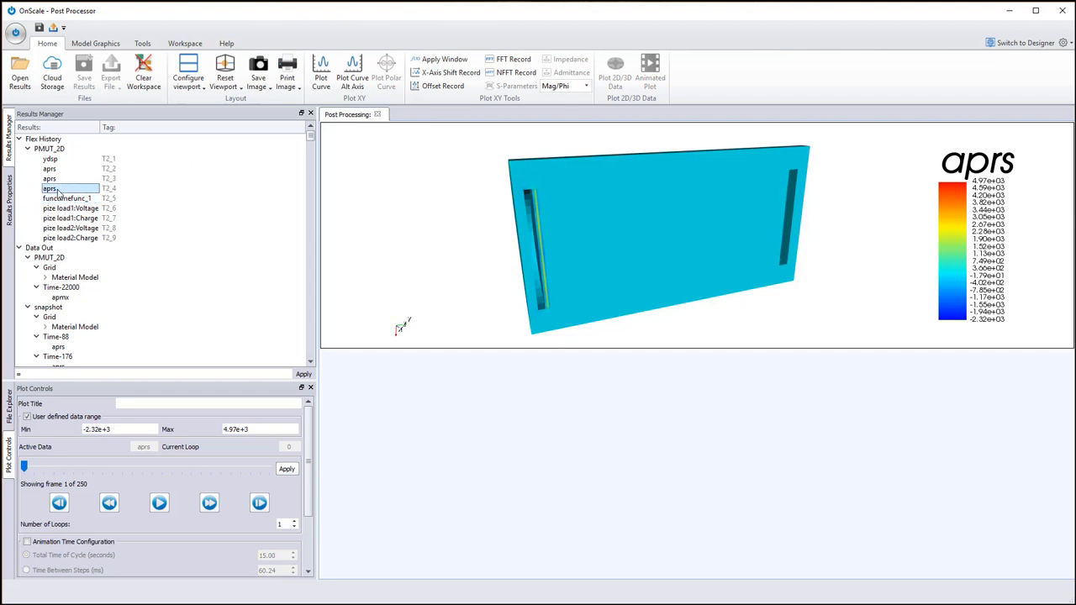
double_click(73, 191)
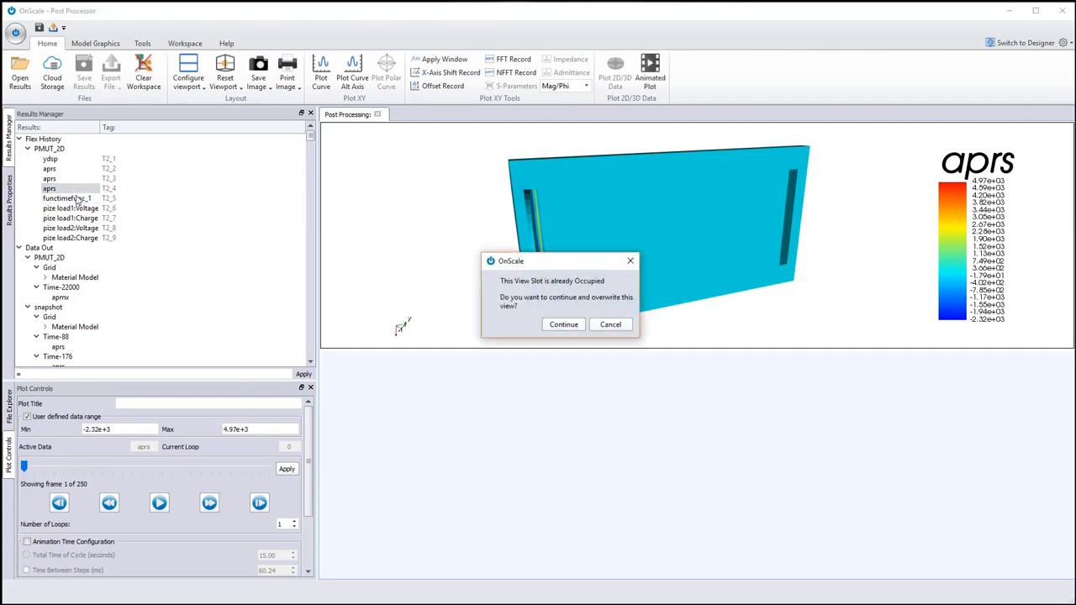
left_click(611, 325)
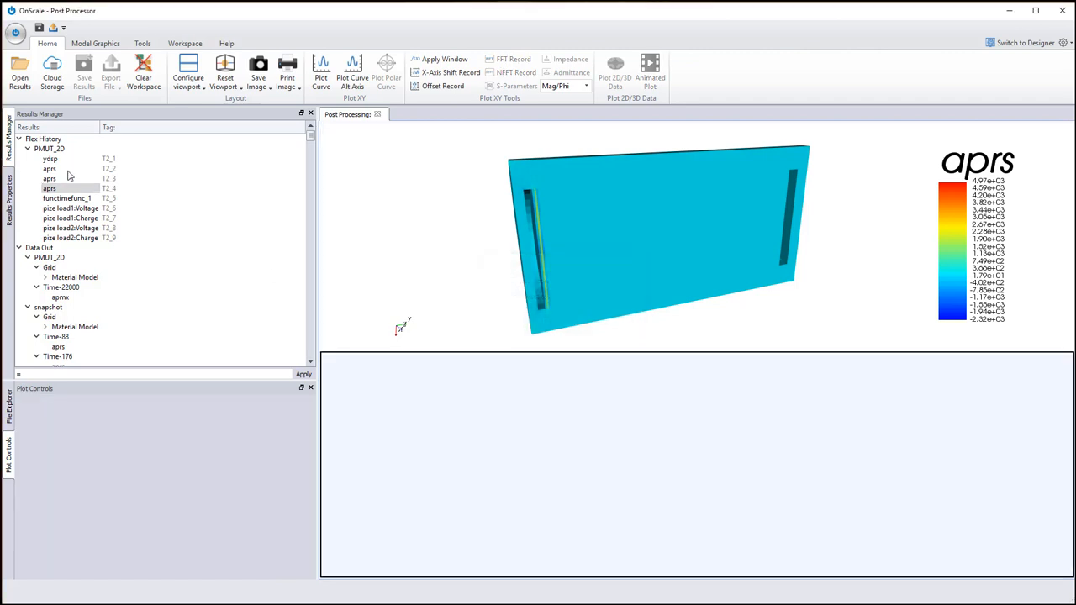
Step: Plot the aprs time history T2_4 in the empty viewport and examine its first oscillations up to about 2.65e-7 s
left_click(70, 190)
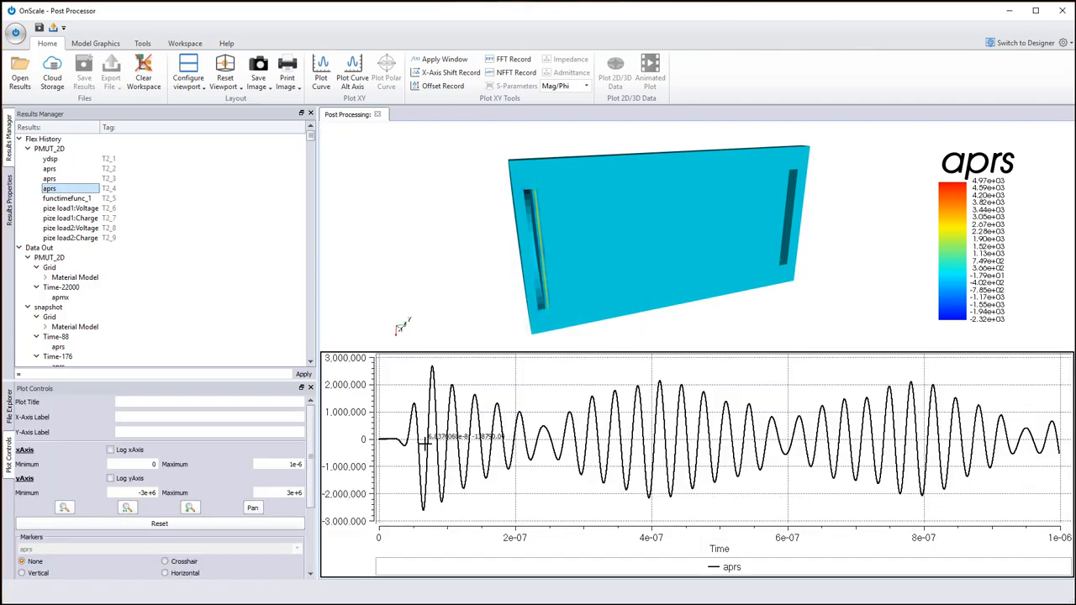
left_click_drag(525, 372, 372, 528)
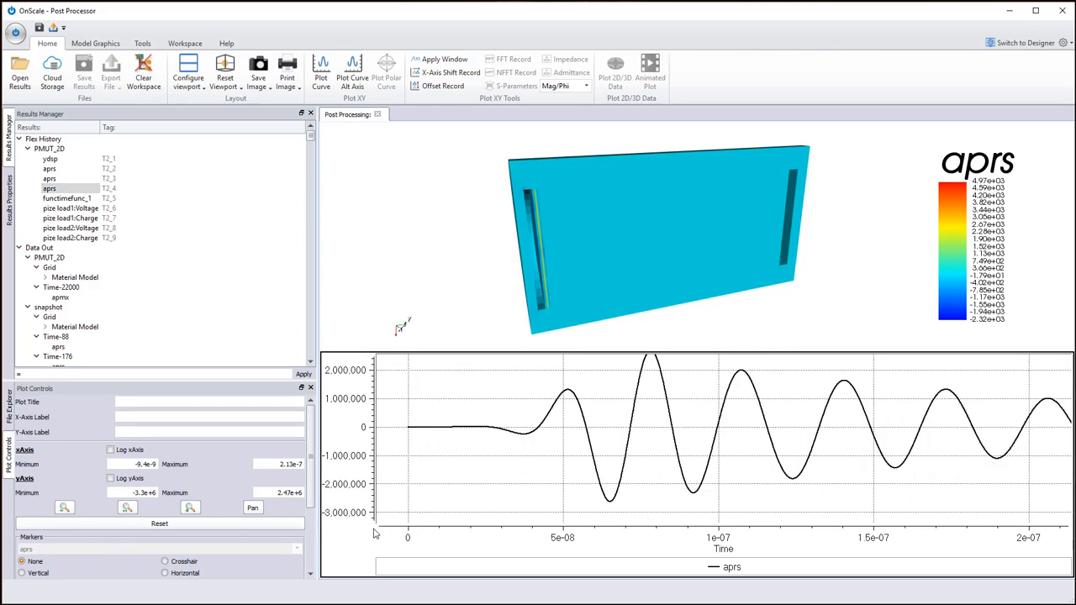
right_click(553, 426)
left_click_drag(521, 359, 330, 556)
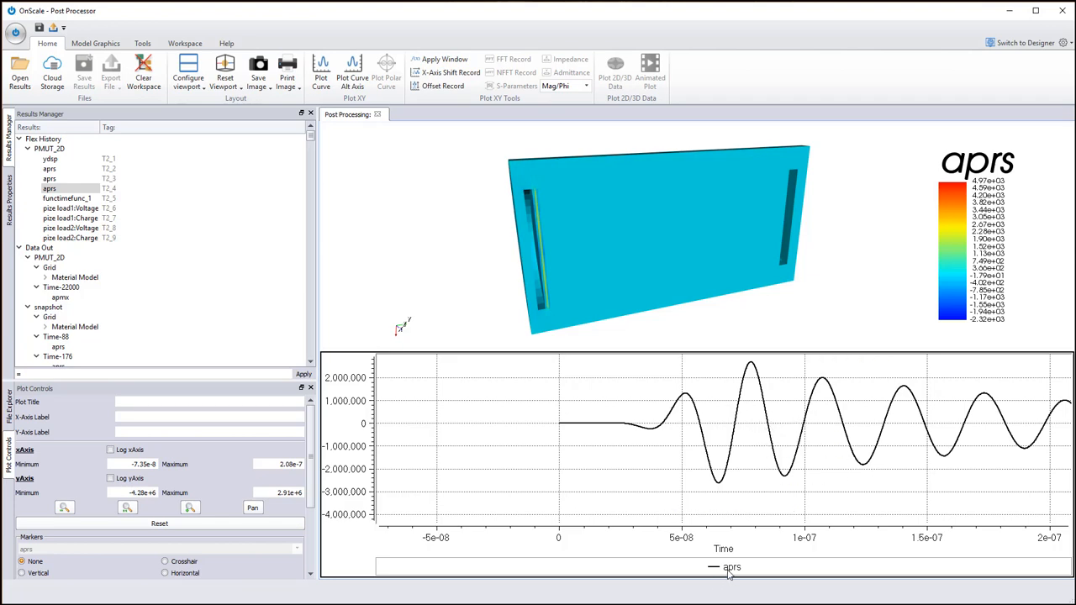
right_click(736, 450)
left_click_drag(670, 359, 366, 545)
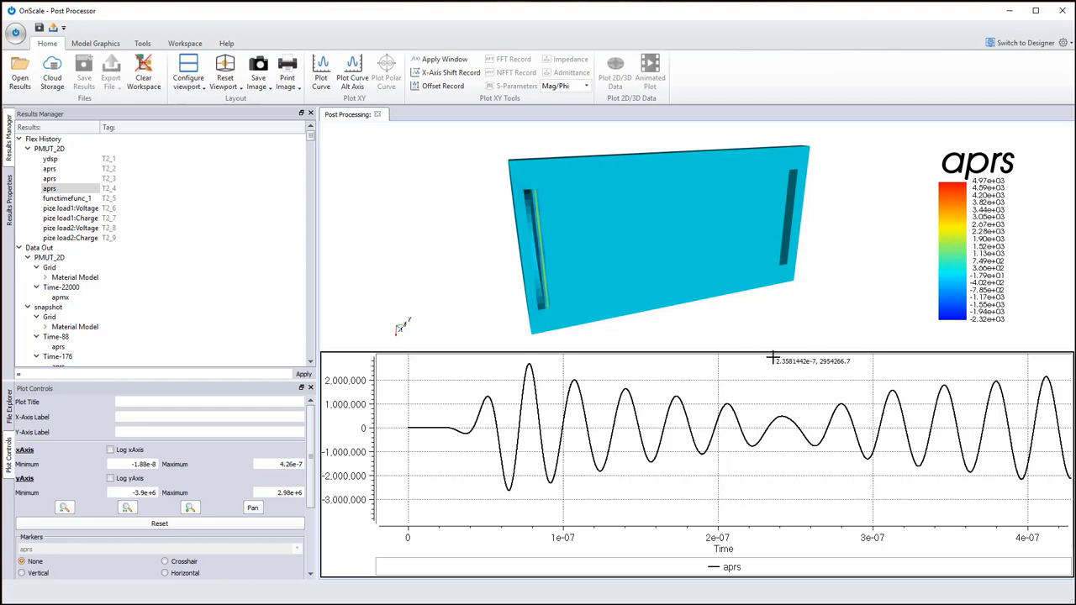
left_click_drag(773, 359, 254, 592)
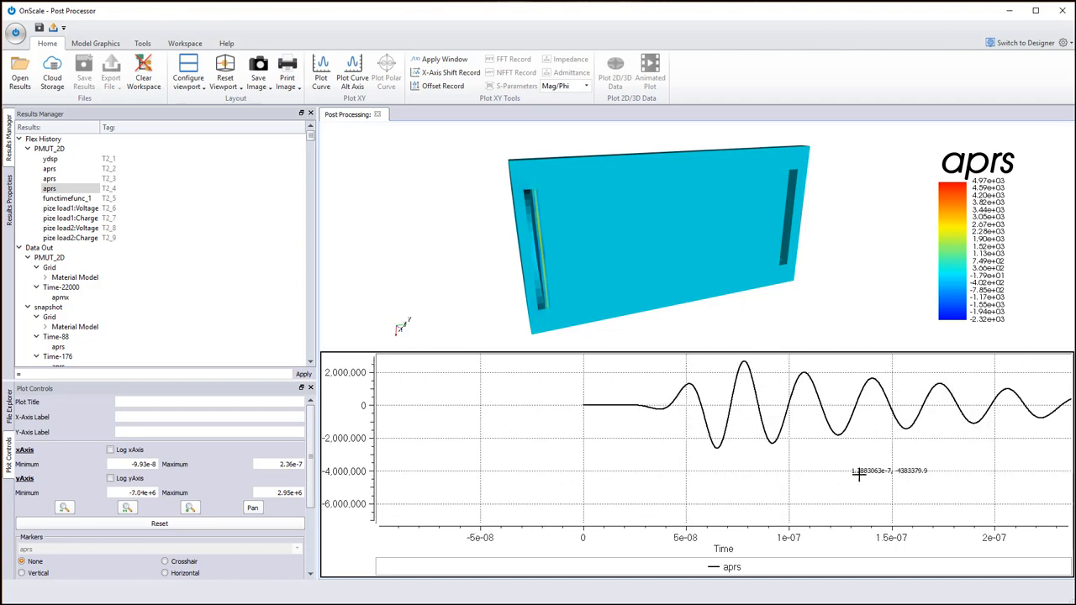
left_click_drag(918, 455, 577, 357)
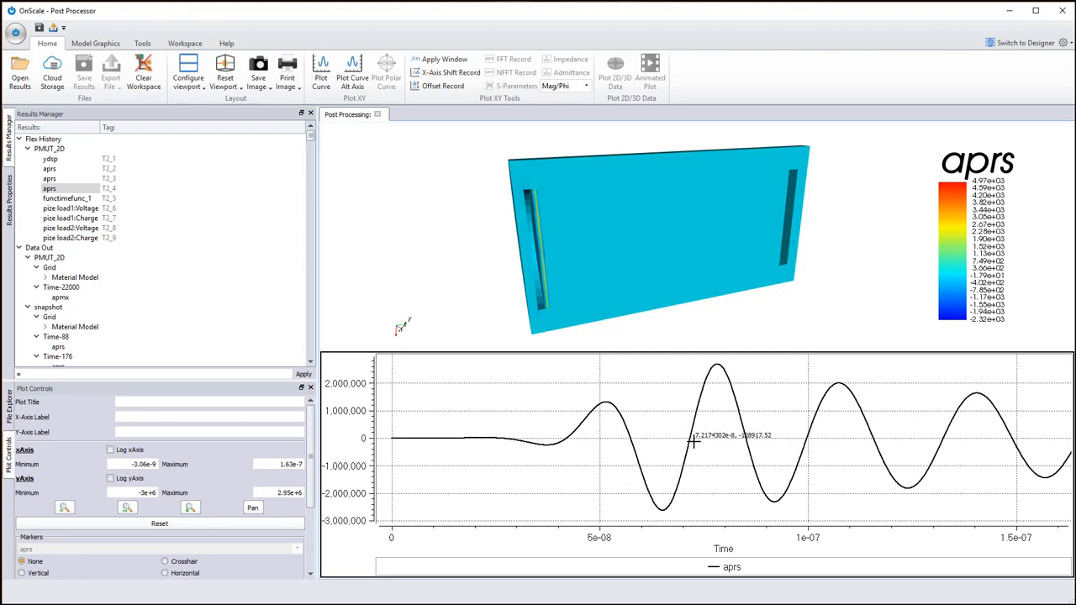
right_click(758, 427)
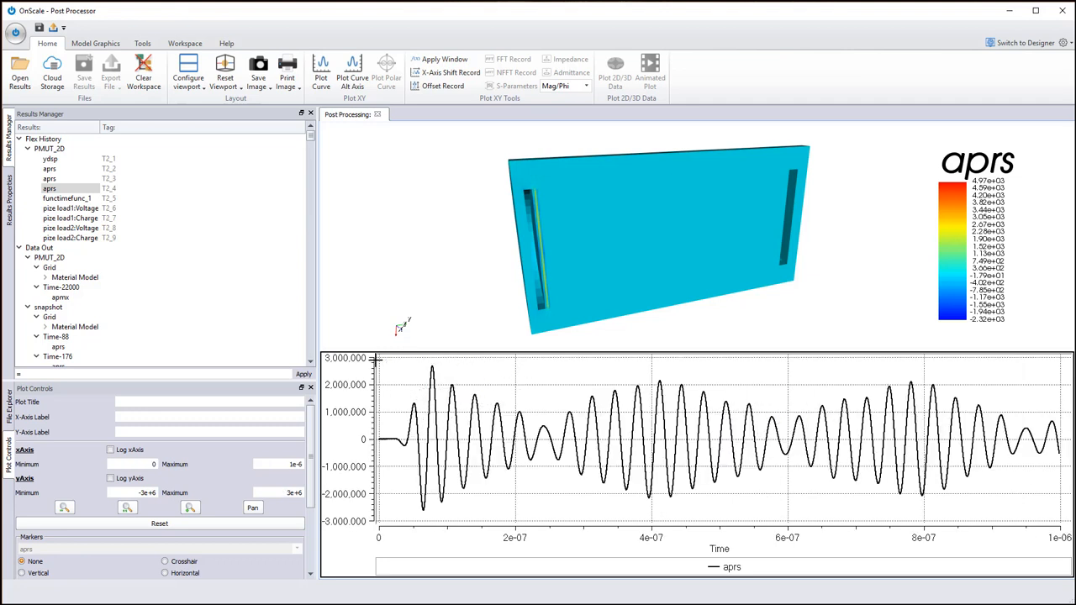
left_click_drag(376, 359, 556, 516)
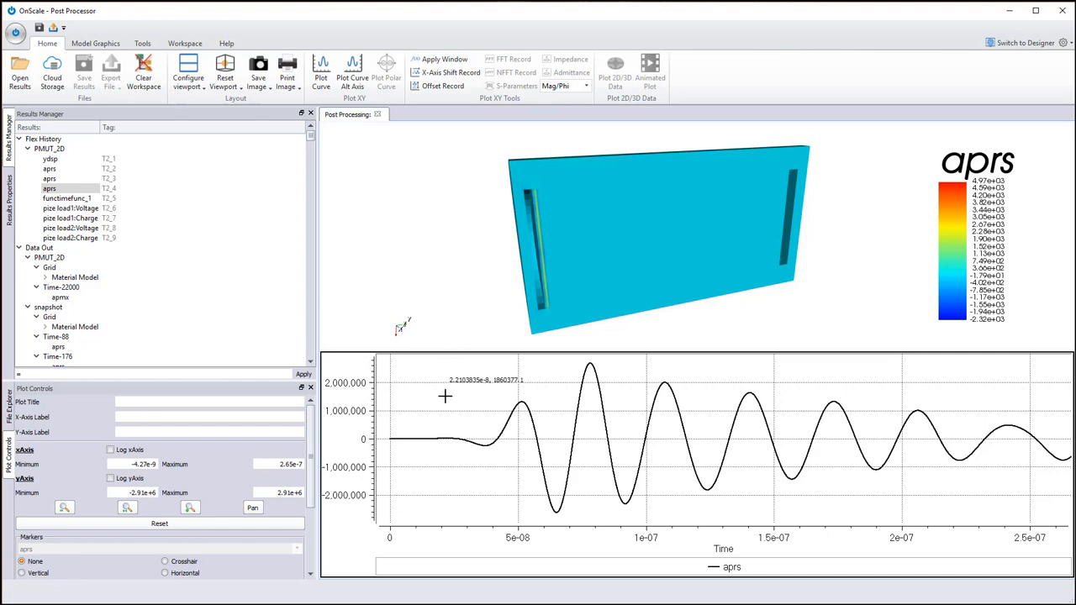
Step: Reset the time-history viewport and plot the aprs record T2_3 in it, narrowing the time axis to a maximum of about 3.56e-7 s
left_click(225, 85)
left_click(232, 102)
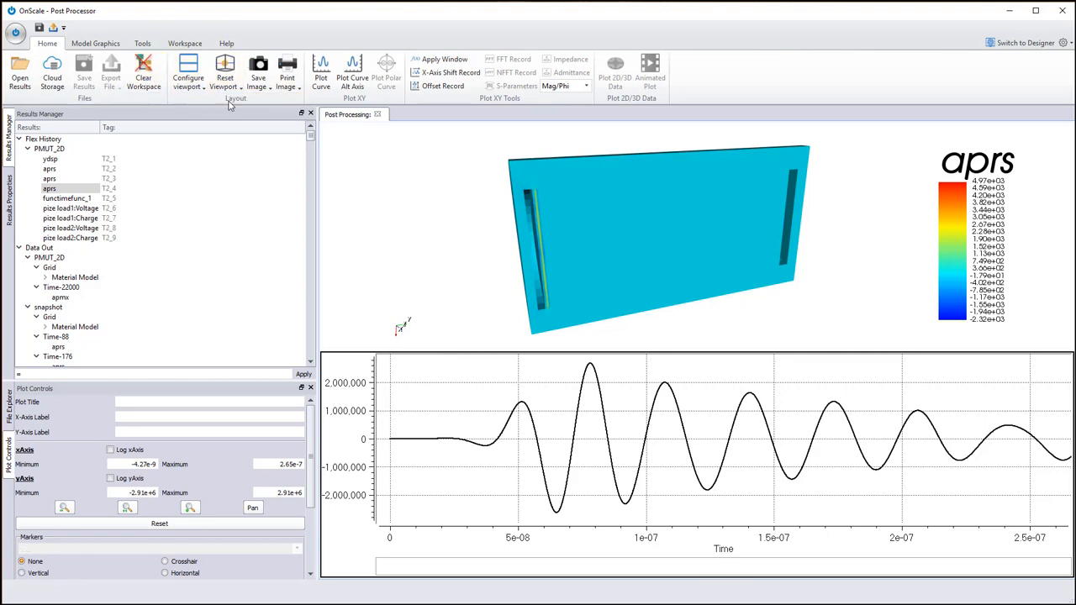
left_click(51, 178)
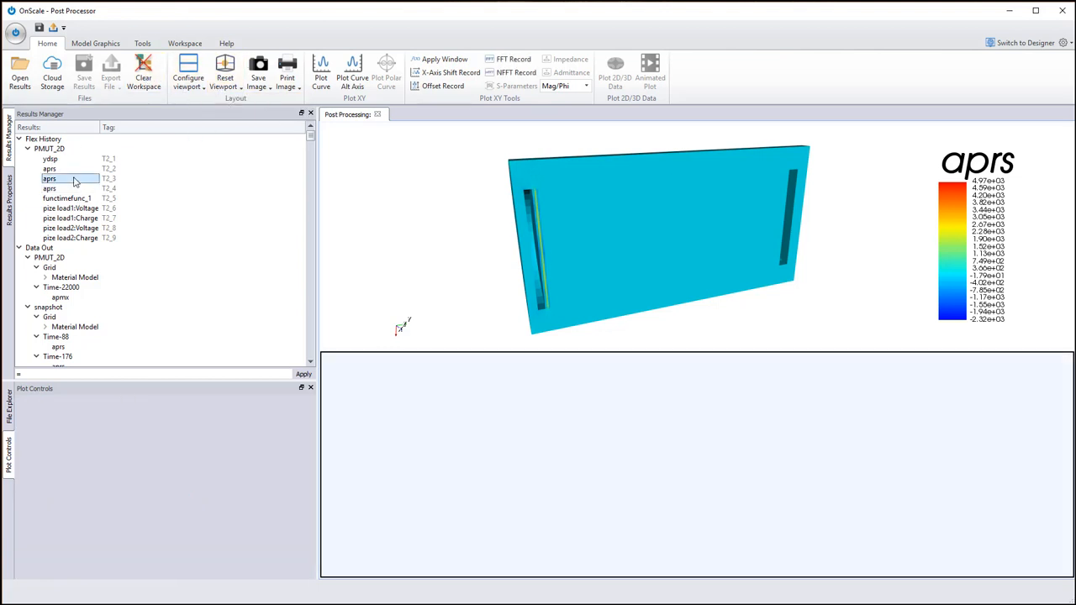
double_click(74, 182)
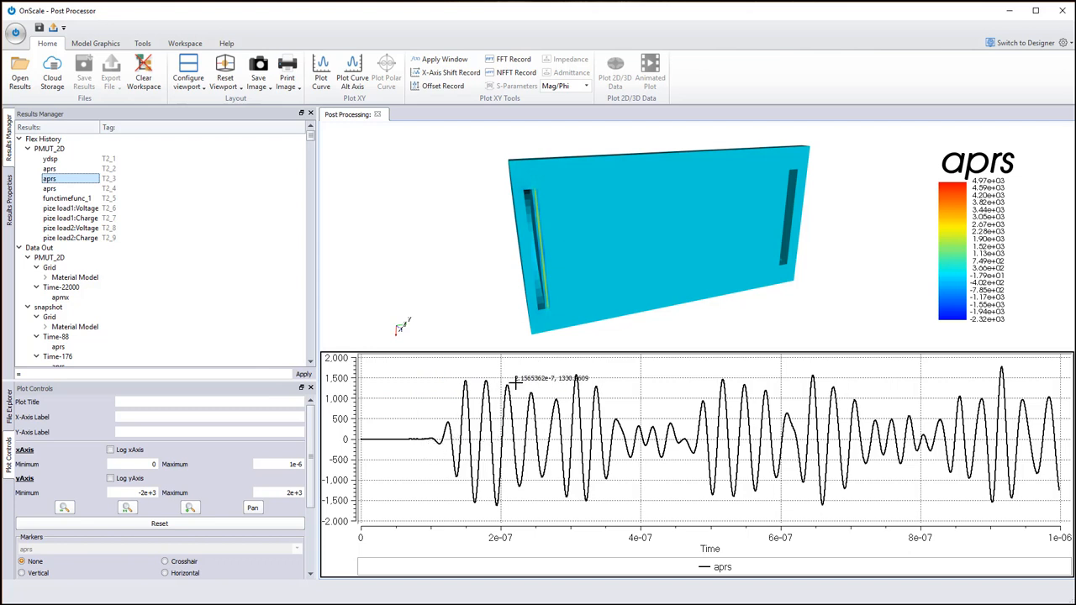
left_click_drag(608, 363, 350, 555)
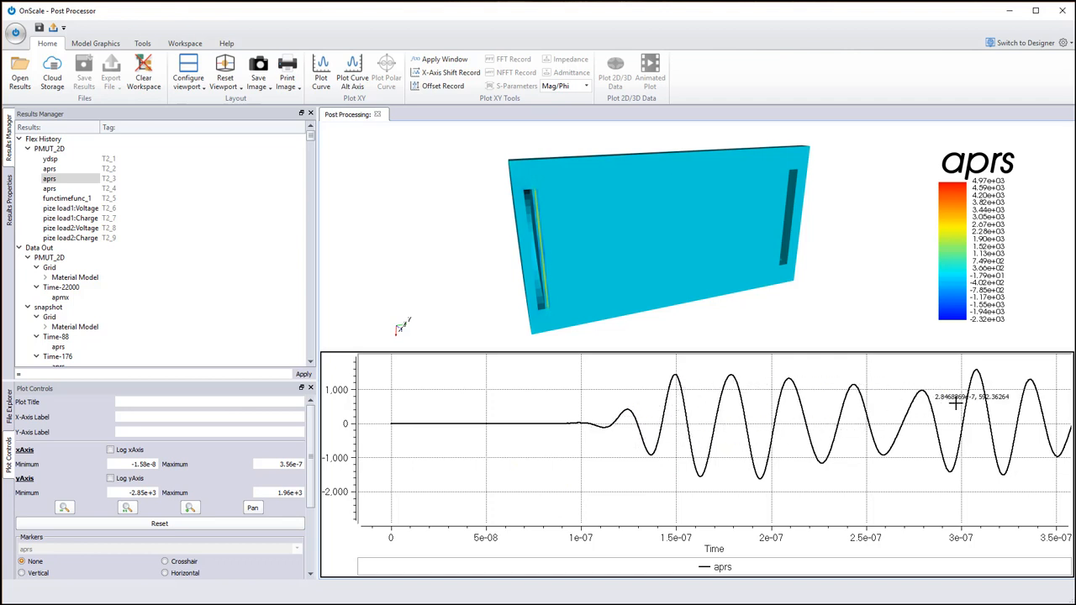
Step: Make the pressure animation viewport active and advance the wave propagation frame by frame to frame 24
left_click(488, 275)
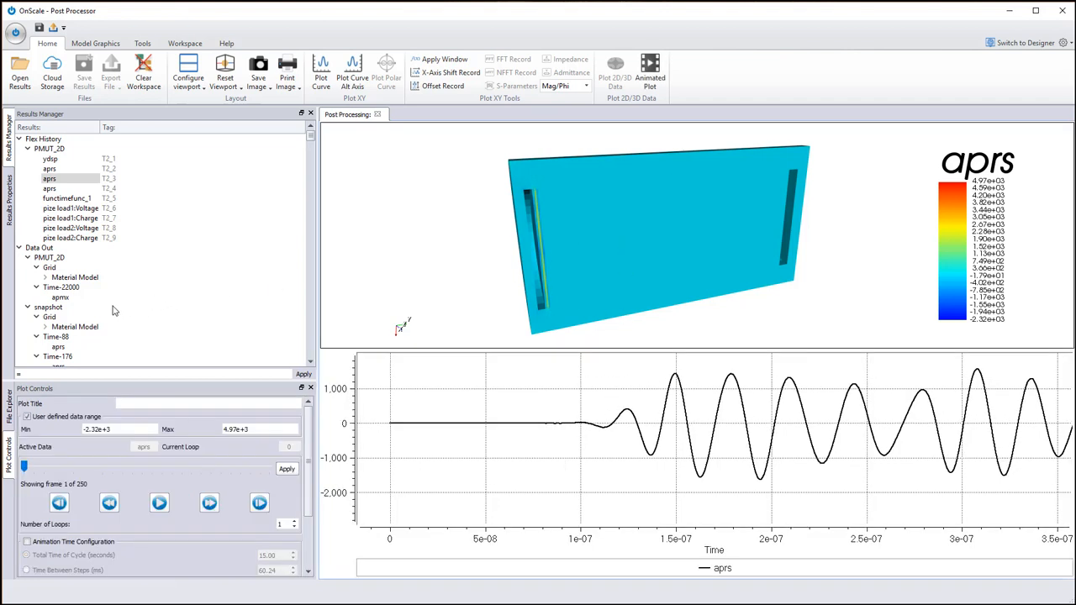
scroll(119, 307, "down", 4)
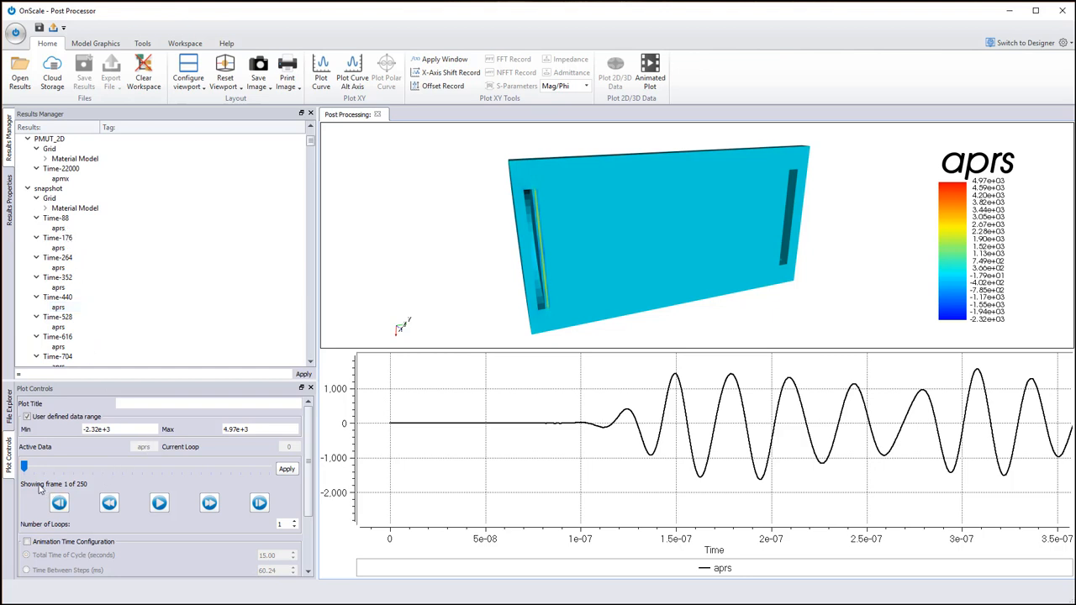
left_click(207, 507)
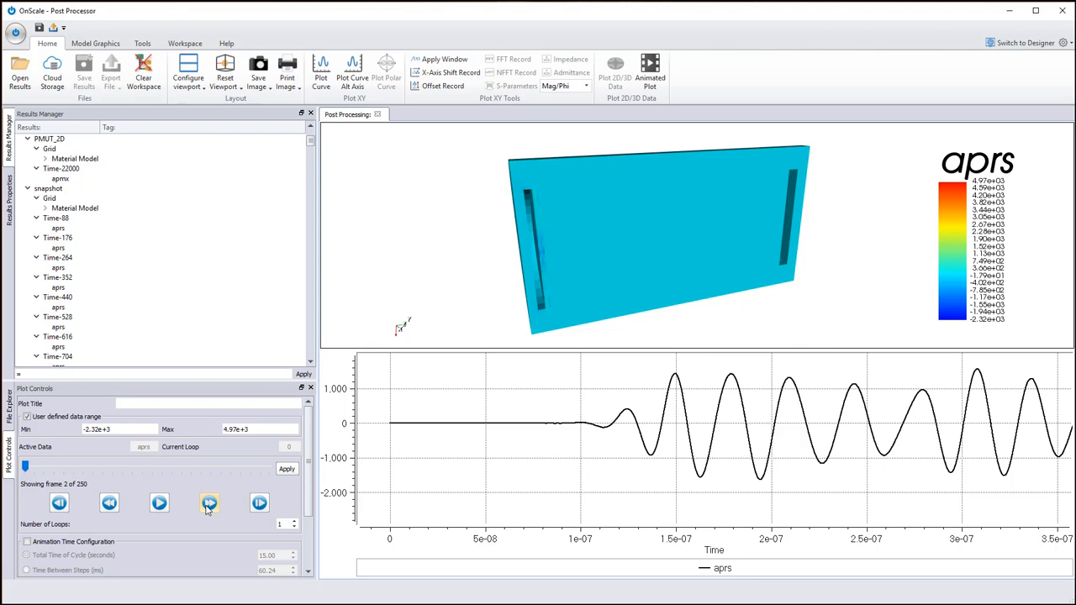
left_click(207, 506)
left_click(207, 507)
left_click(206, 507)
left_click(207, 507)
left_click(206, 507)
left_click(207, 507)
left_click(207, 507)
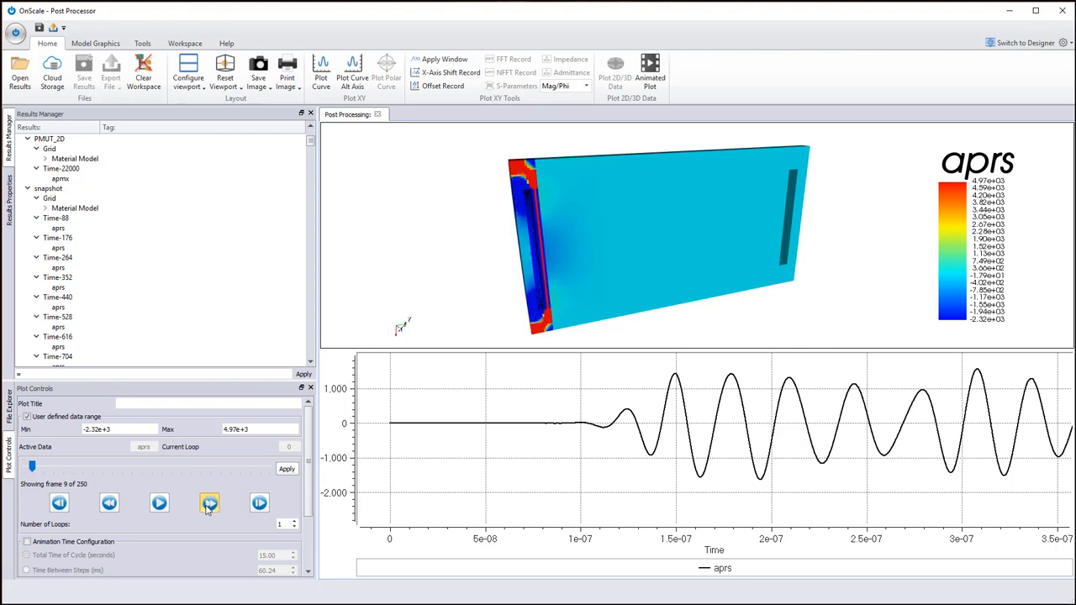
left_click(206, 507)
left_click(207, 507)
left_click(207, 507)
left_click(209, 504)
left_click(208, 505)
left_click(208, 505)
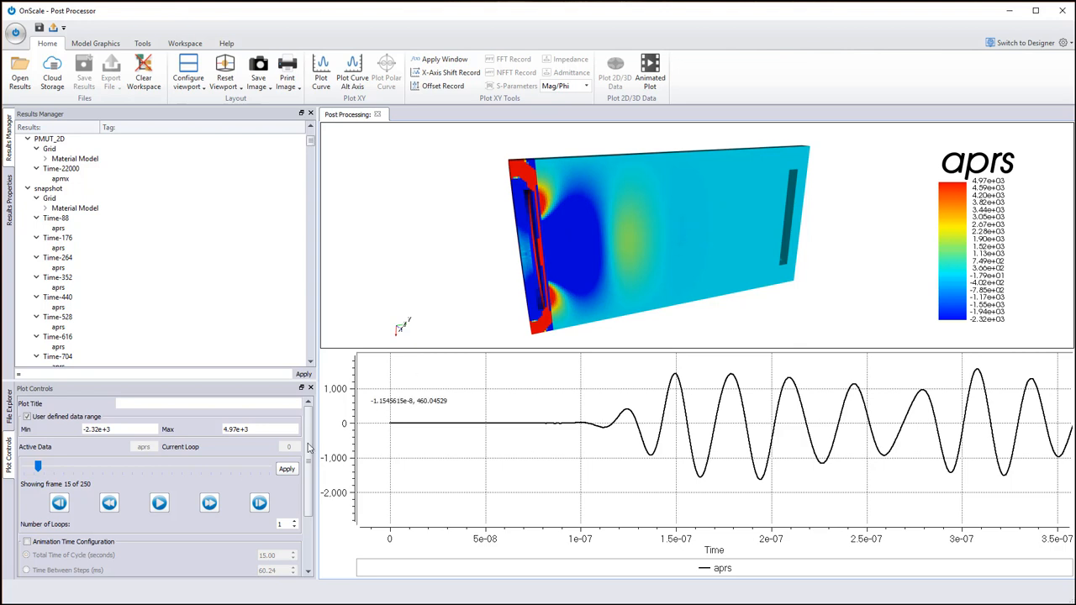
left_click(210, 504)
left_click(210, 504)
left_click(209, 504)
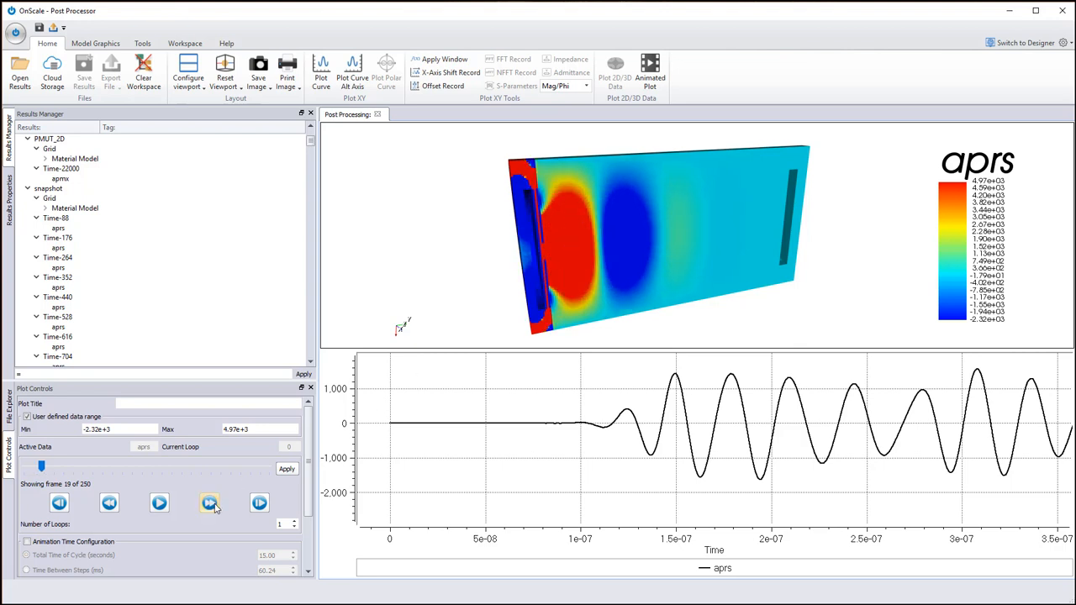
left_click(209, 505)
left_click(209, 505)
left_click(209, 504)
left_click(209, 505)
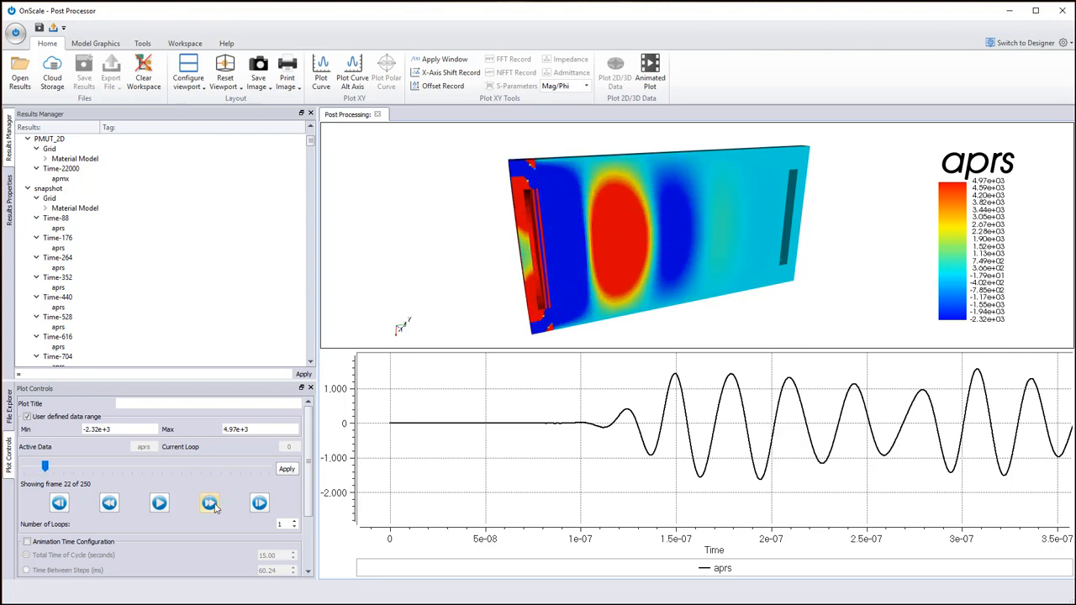
left_click(209, 504)
left_click(209, 504)
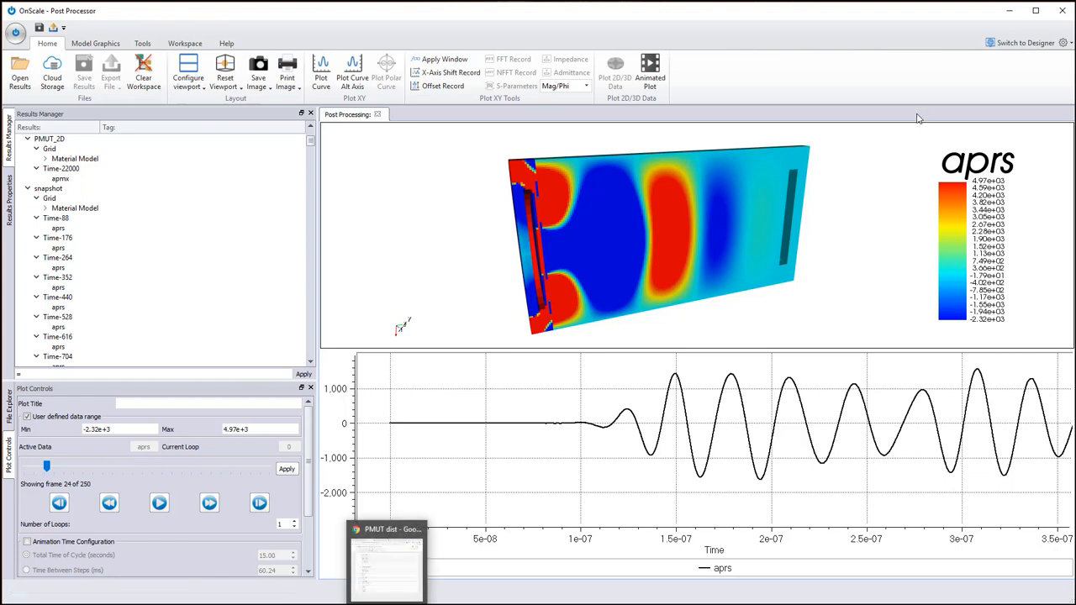
Step: Switch to Designer, check the simulation run time in the model's analysis settings, and return to the Post Processor
left_click(1017, 51)
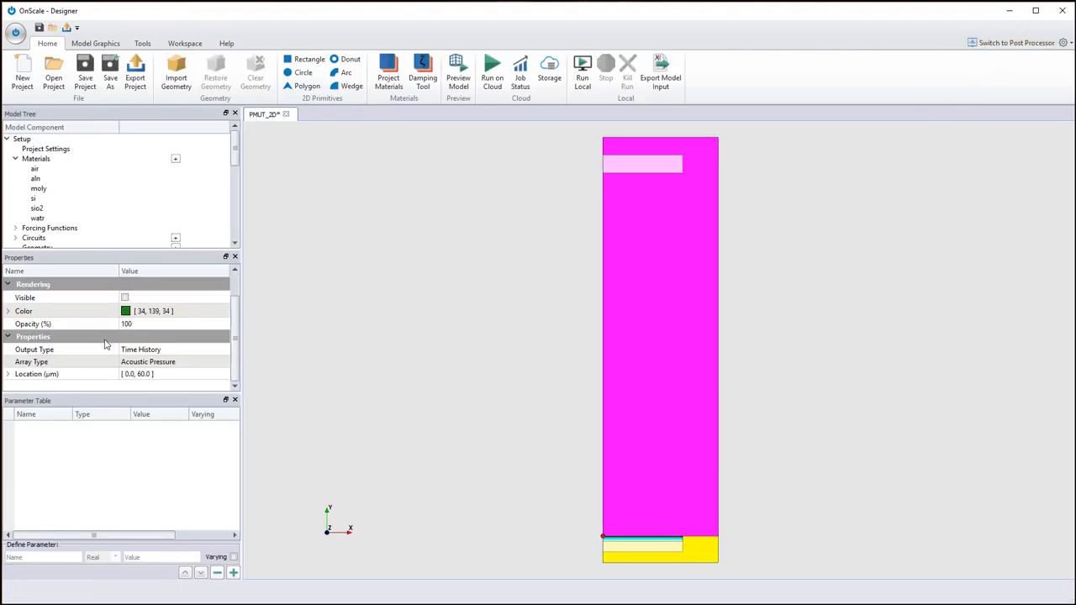
scroll(73, 236, "down", 3)
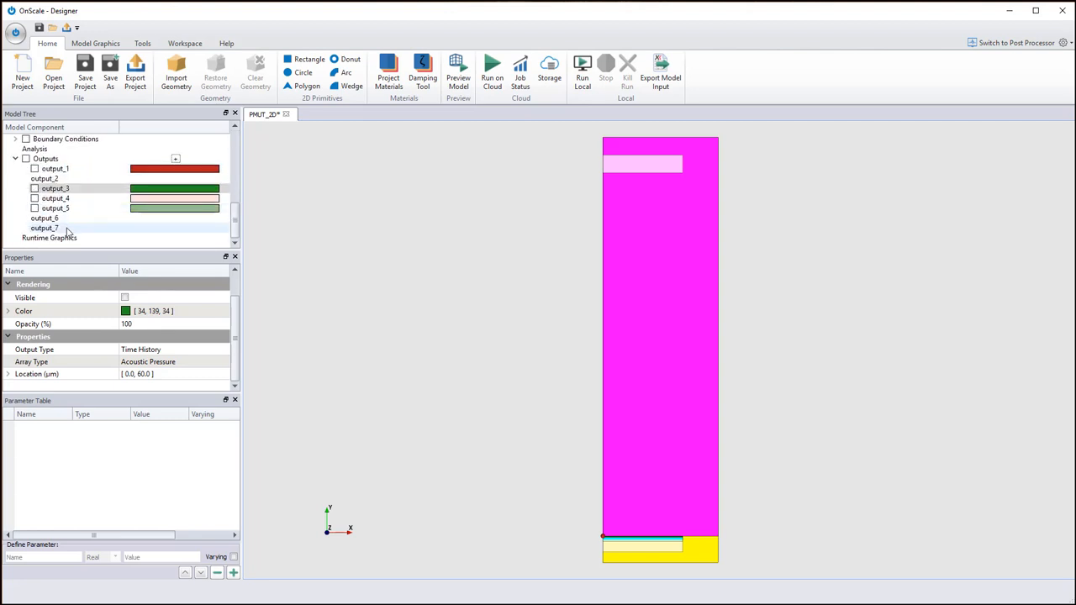
left_click(59, 151)
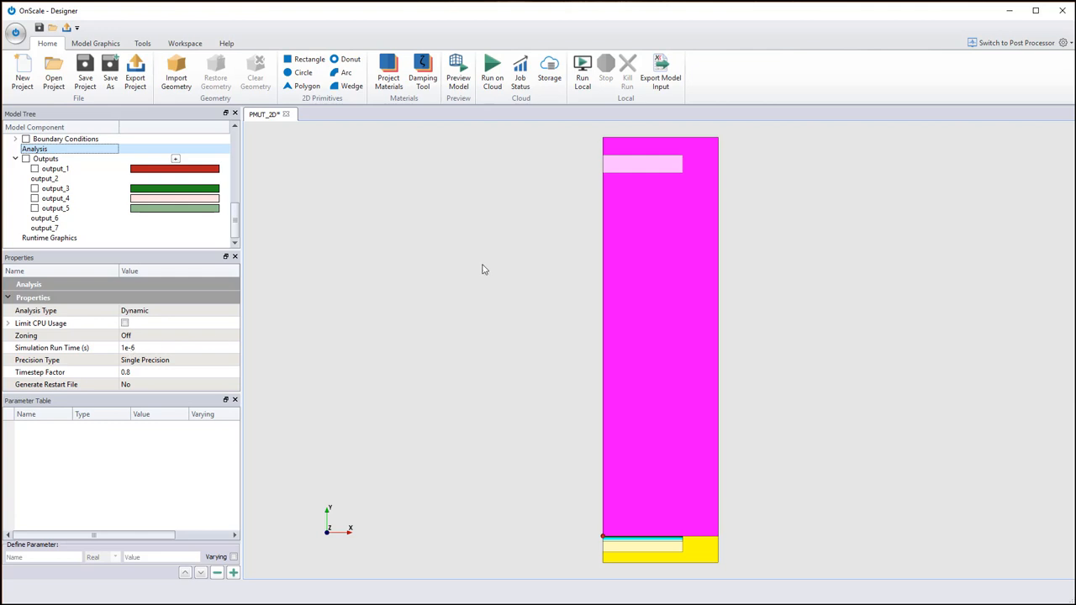
left_click(1032, 45)
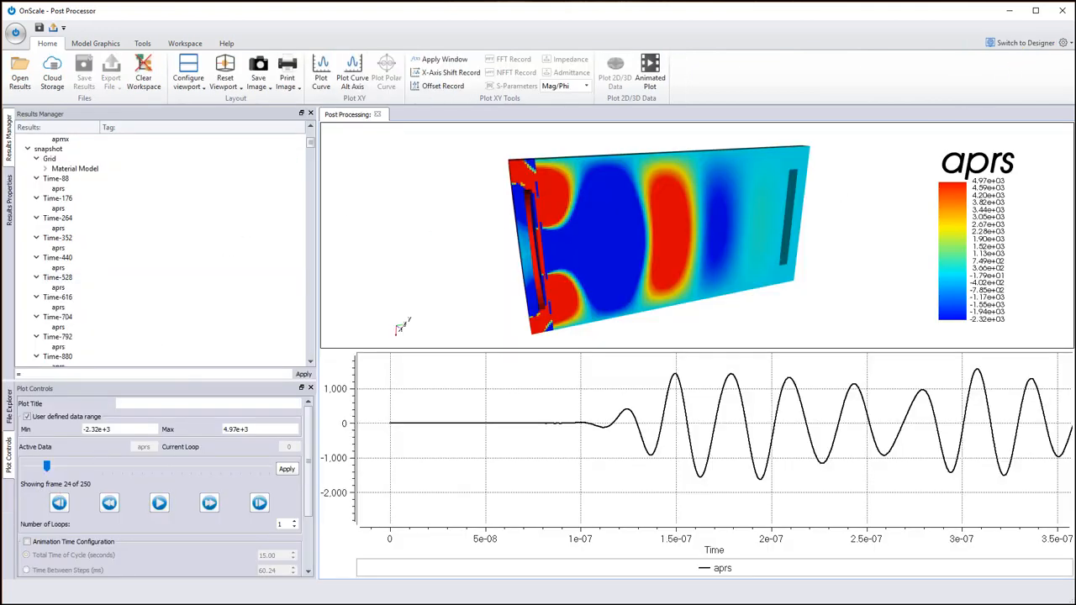
Step: Switch to the PMUT dist Jupyter notebook, calculate the time of frame 24 as 24 * tt / 250 in the empty cell, and highlight the result
key("alt+Tab")
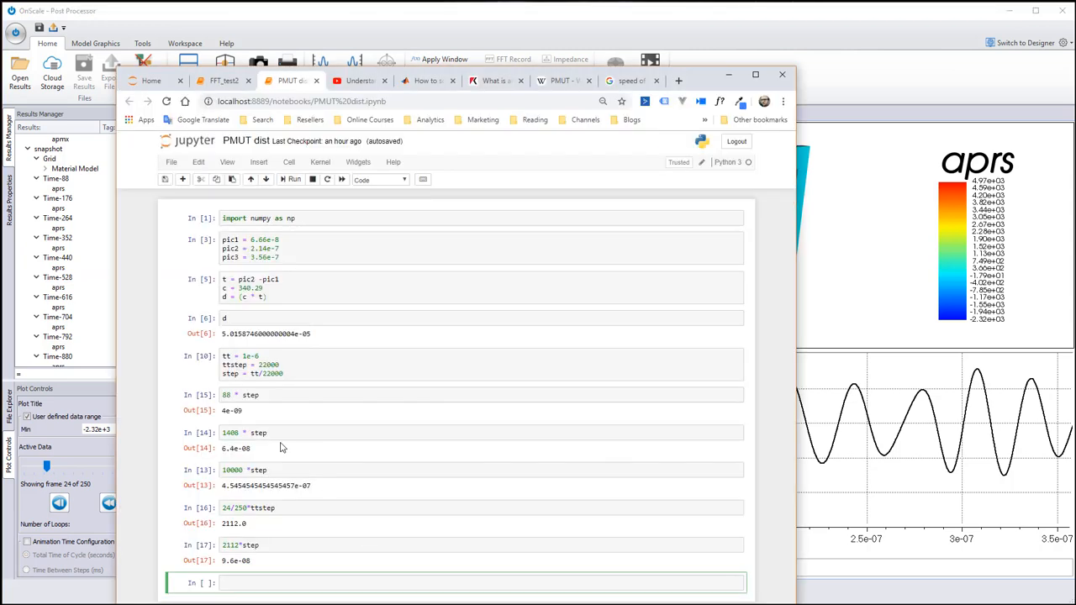
left_click_drag(704, 85, 691, 23)
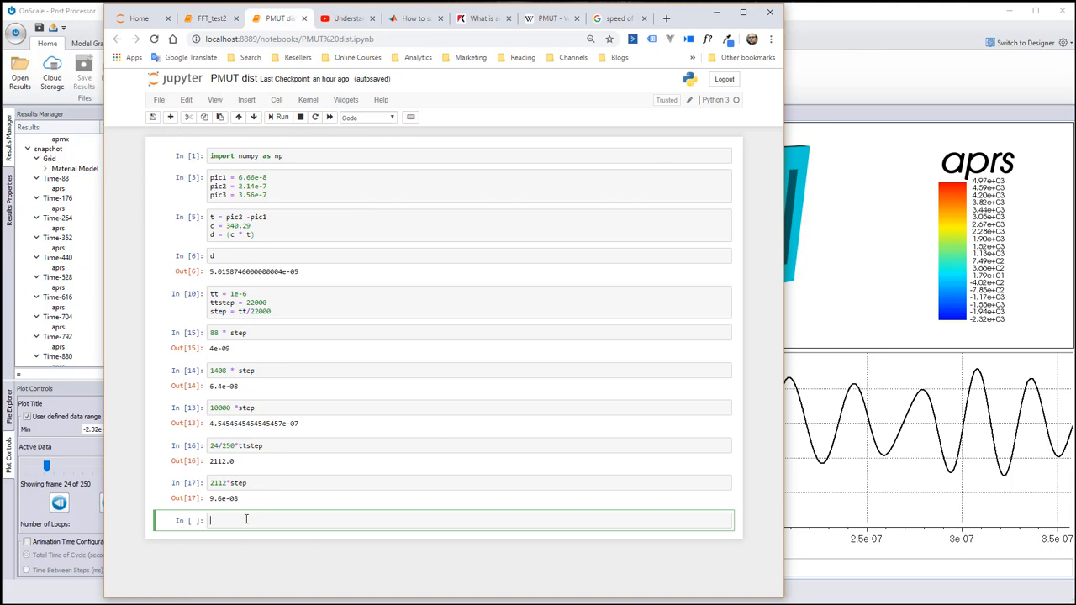
type("24 *")
left_click(212, 293)
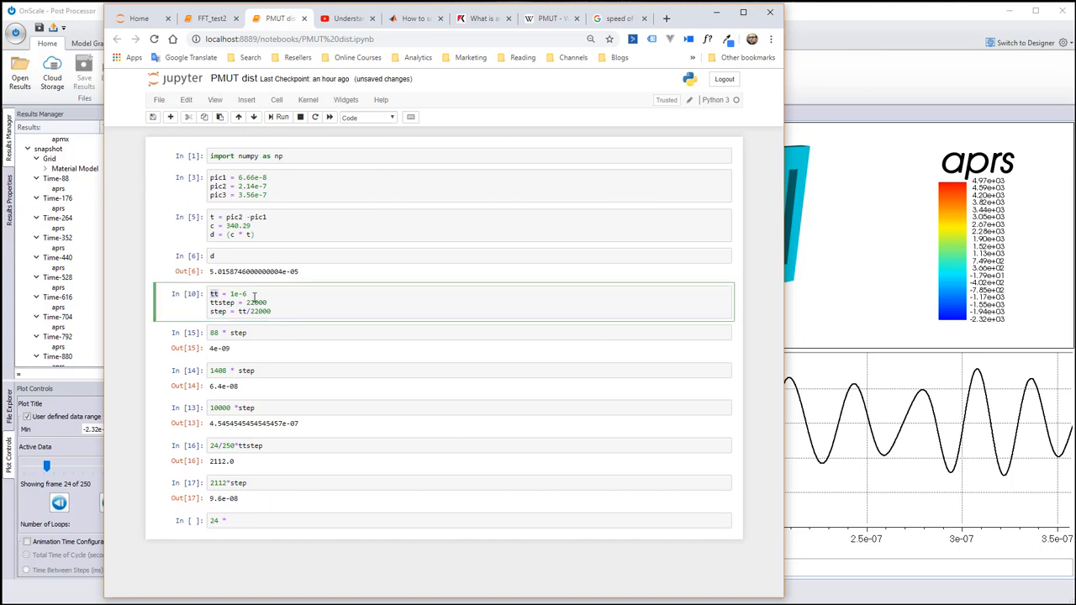
left_click(235, 518)
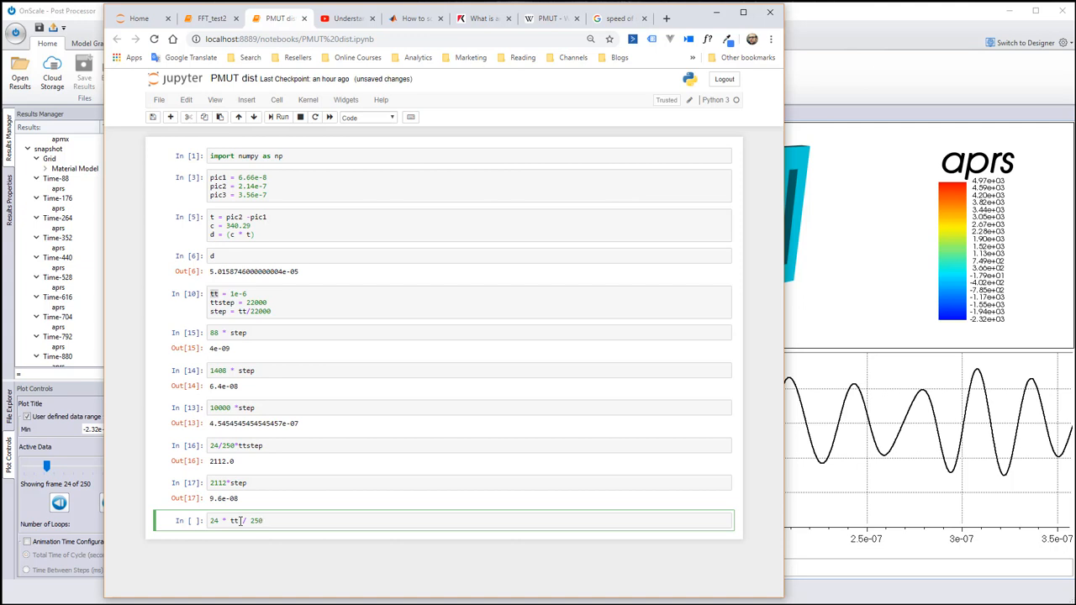
key("shift+Return")
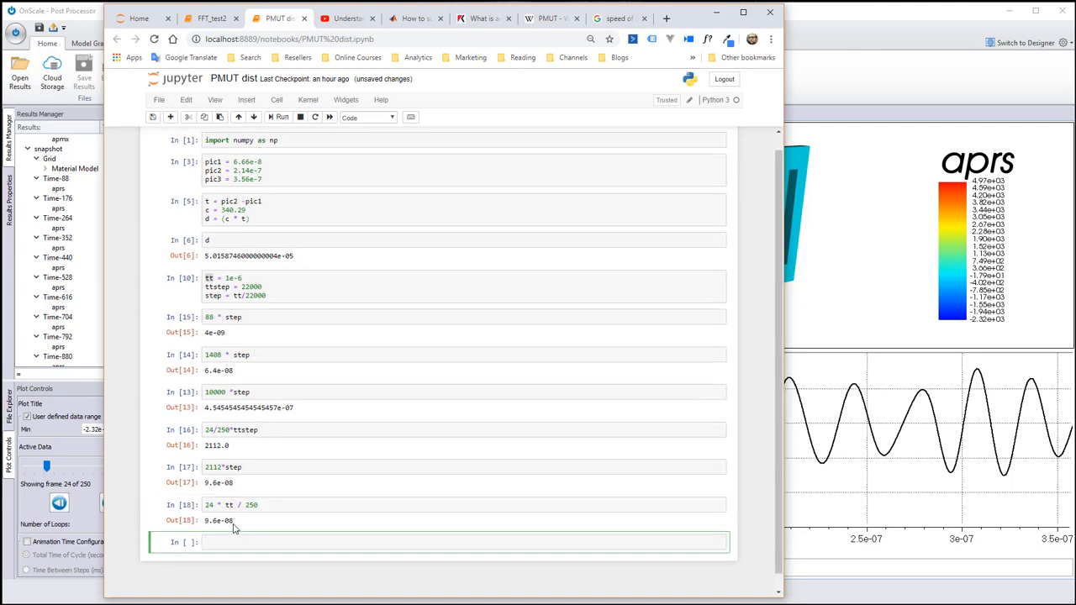
left_click_drag(234, 521, 202, 523)
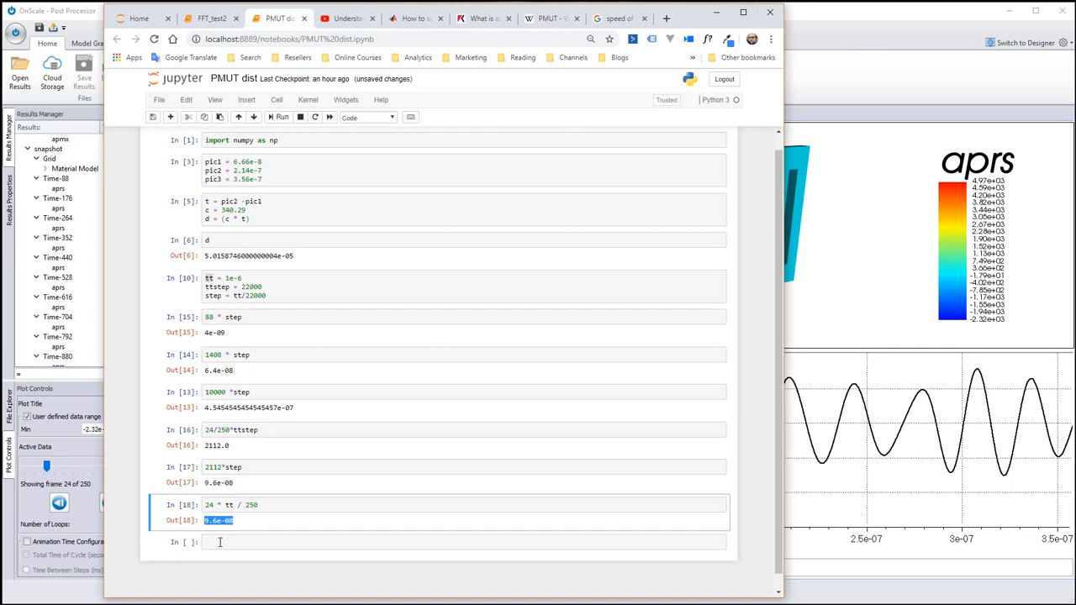
Step: Return to the Post Processor, advance the pressure animation to frame 32, and tilt the model to view the transducer end
left_click(716, 12)
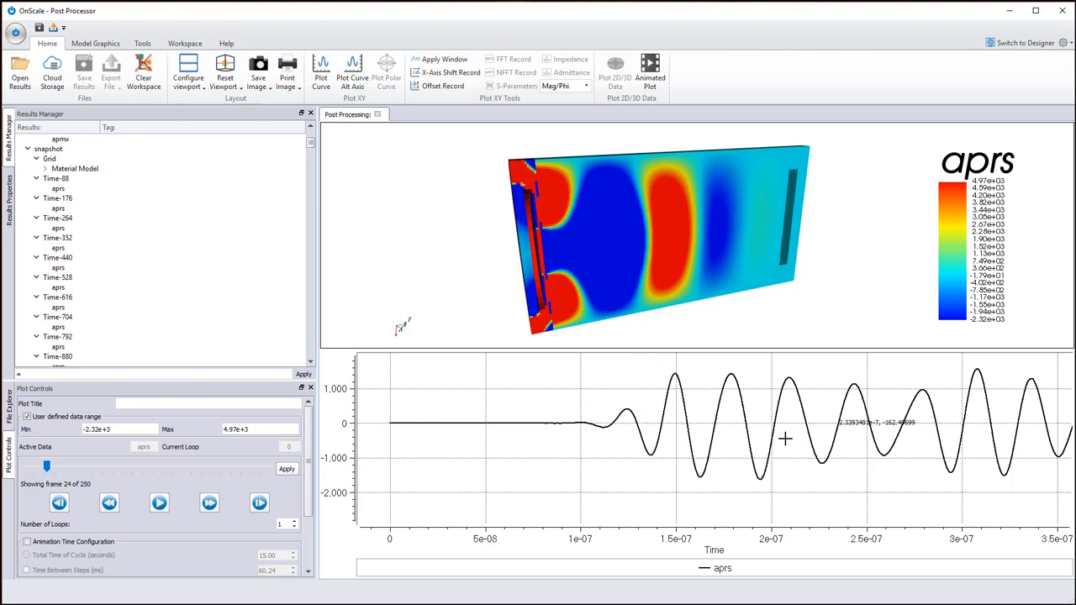
left_click(209, 503)
left_click(209, 504)
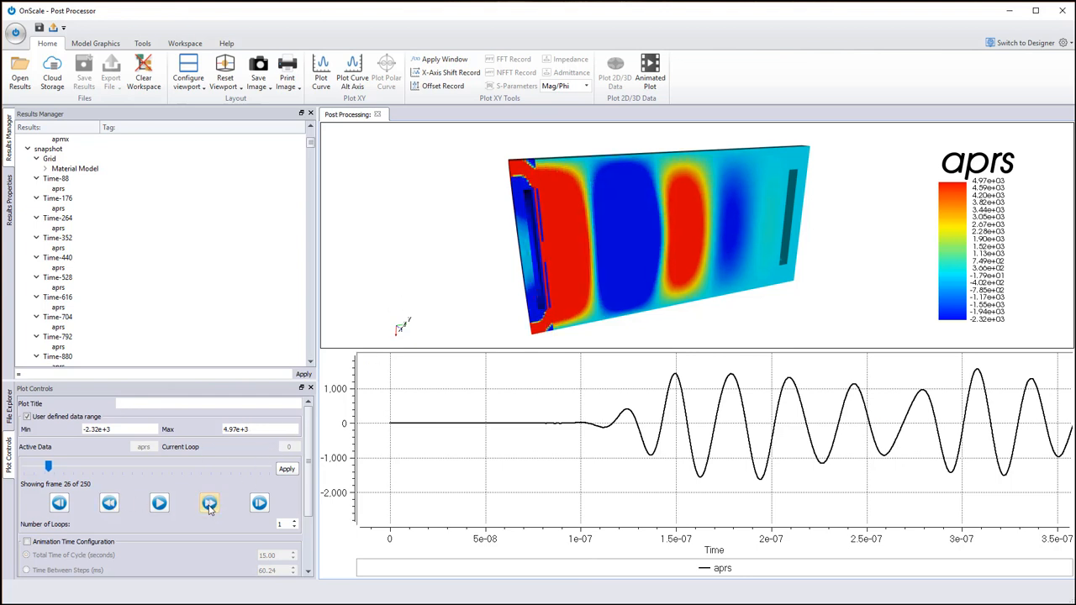
left_click(210, 505)
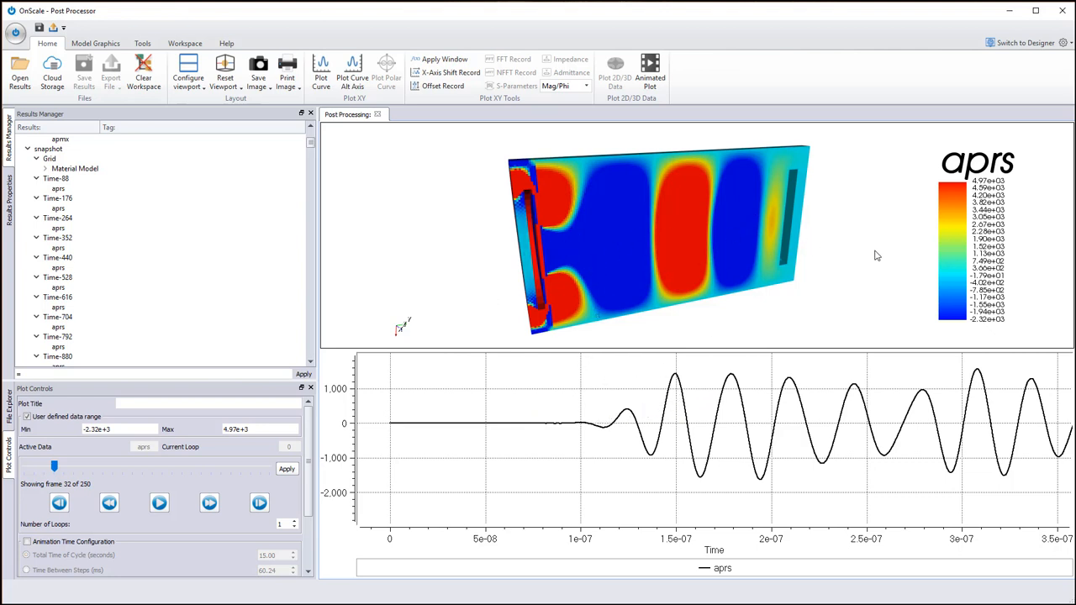
left_click_drag(581, 210, 576, 243)
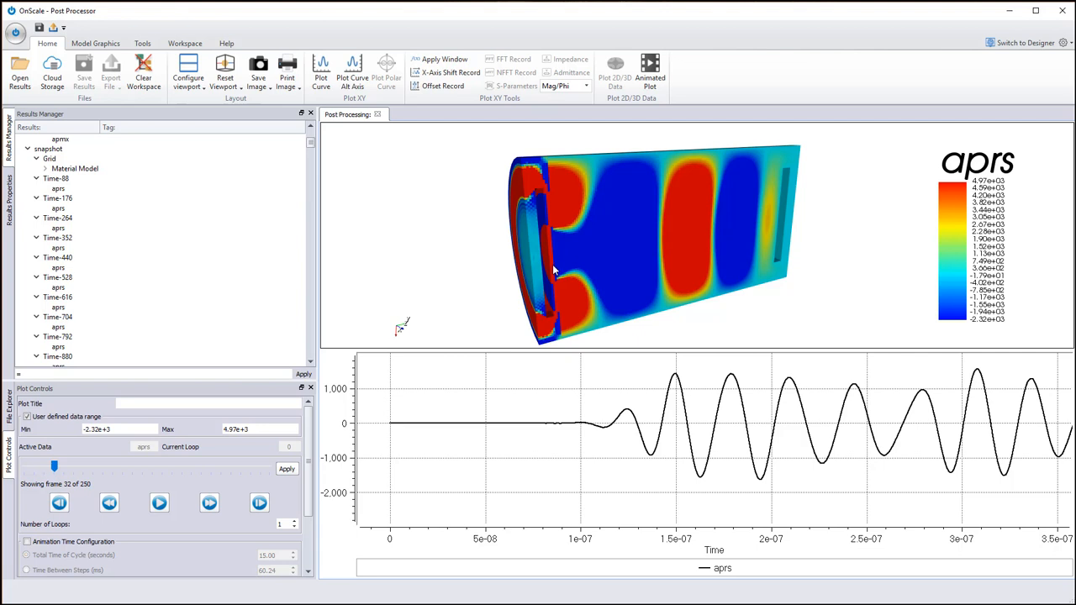
left_click_drag(553, 270, 528, 282)
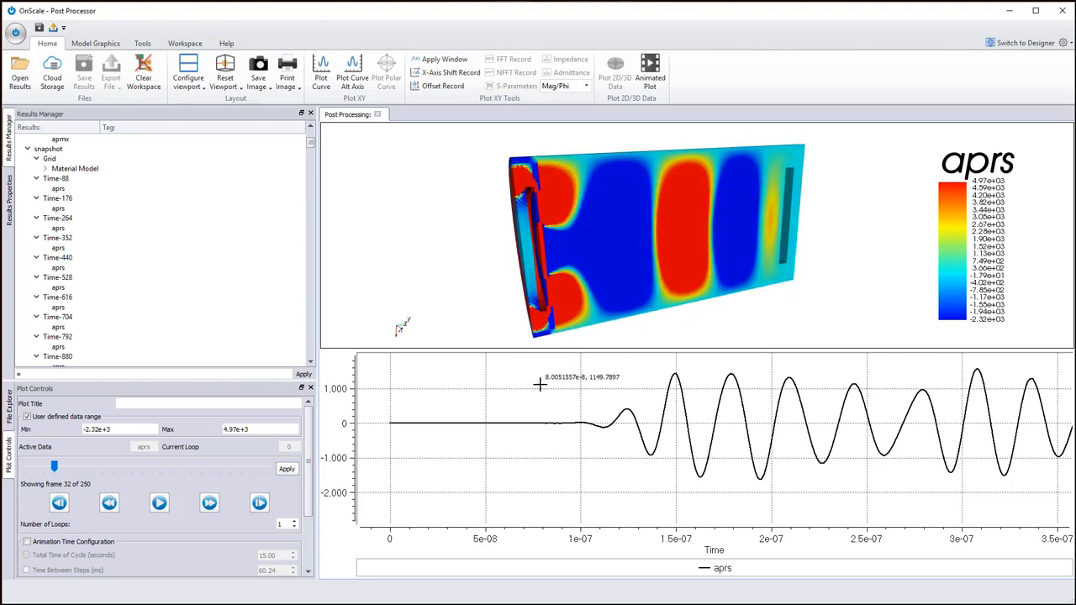
Step: Reset the time-history viewport and plot the aprs record T2_4 in it
left_click(538, 384)
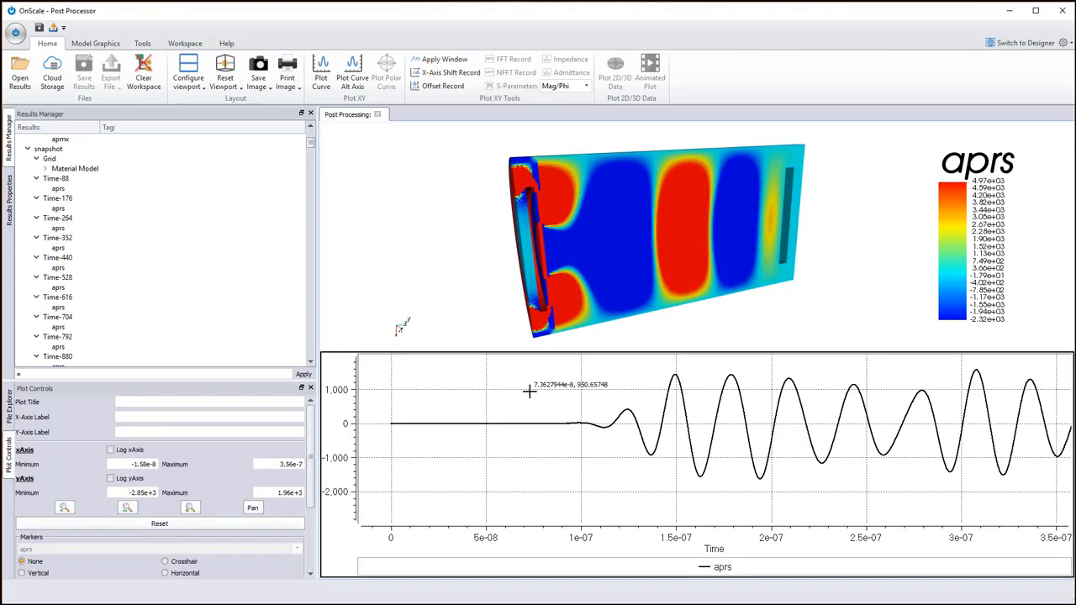
left_click(224, 89)
left_click(232, 101)
scroll(178, 207, "up", 5)
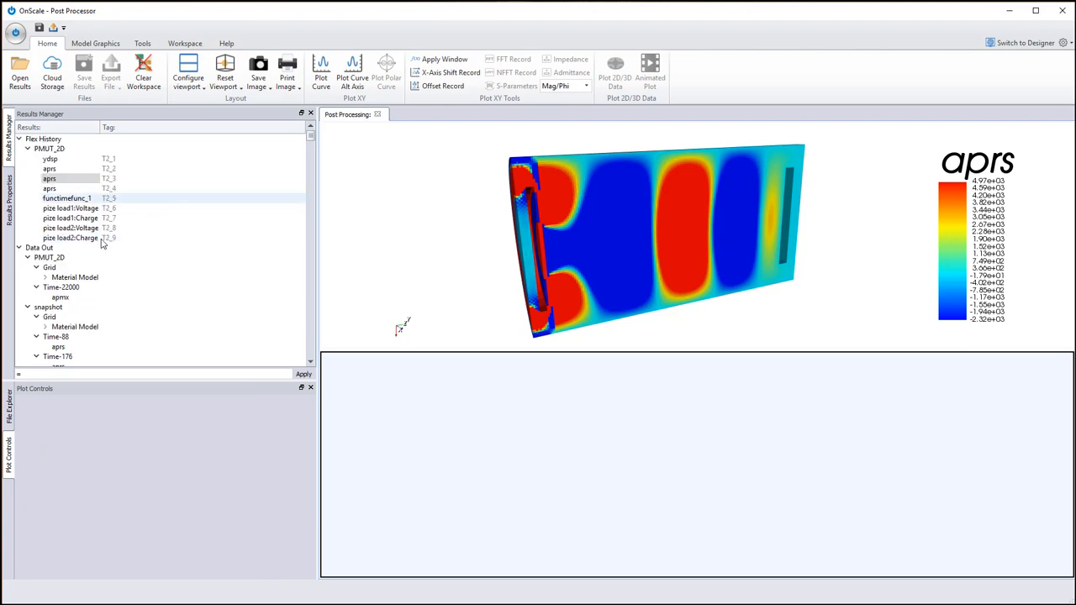
scroll(89, 242, "down", 9)
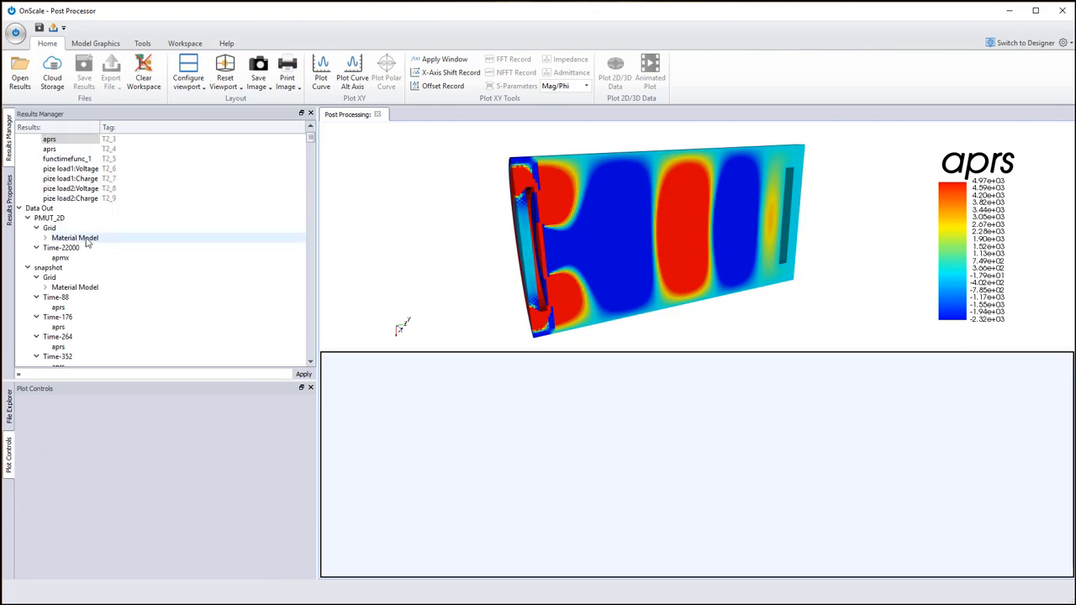
scroll(88, 244, "up", 9)
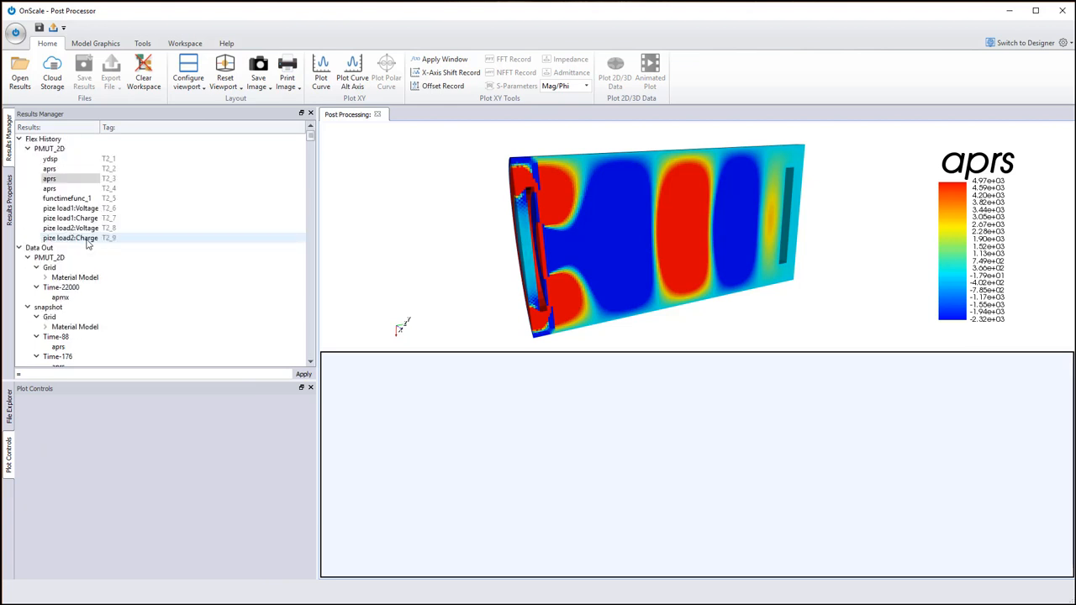
double_click(84, 189)
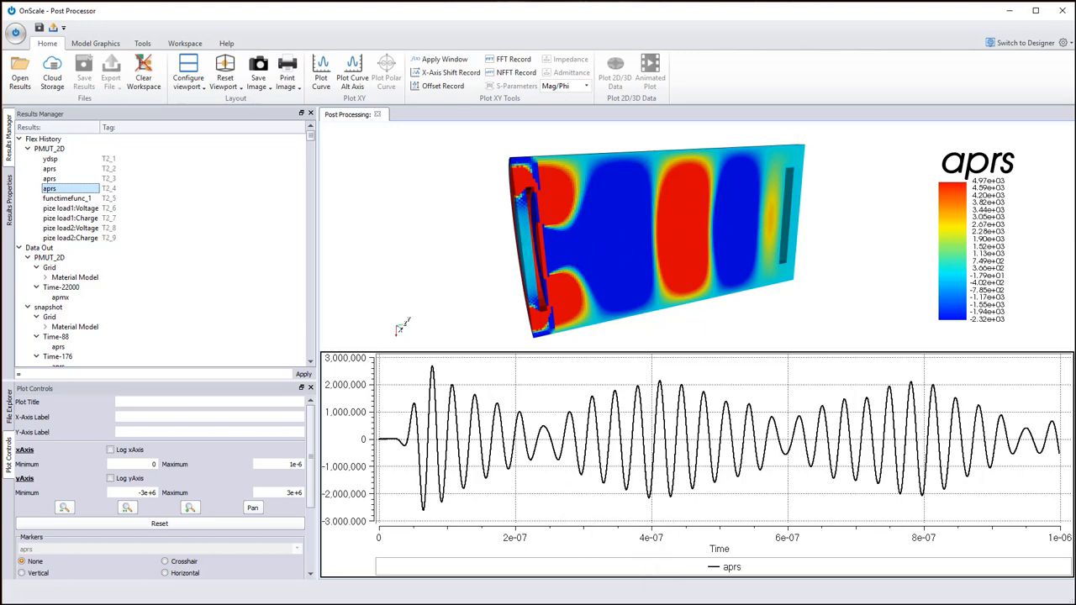
Step: Switch to the PMUT dist Jupyter notebook and examine the pic1, pic2 and pic3 time values, highlighting them in their cell
mouse_move(389, 602)
left_click(404, 562)
scroll(352, 420, "up", 2)
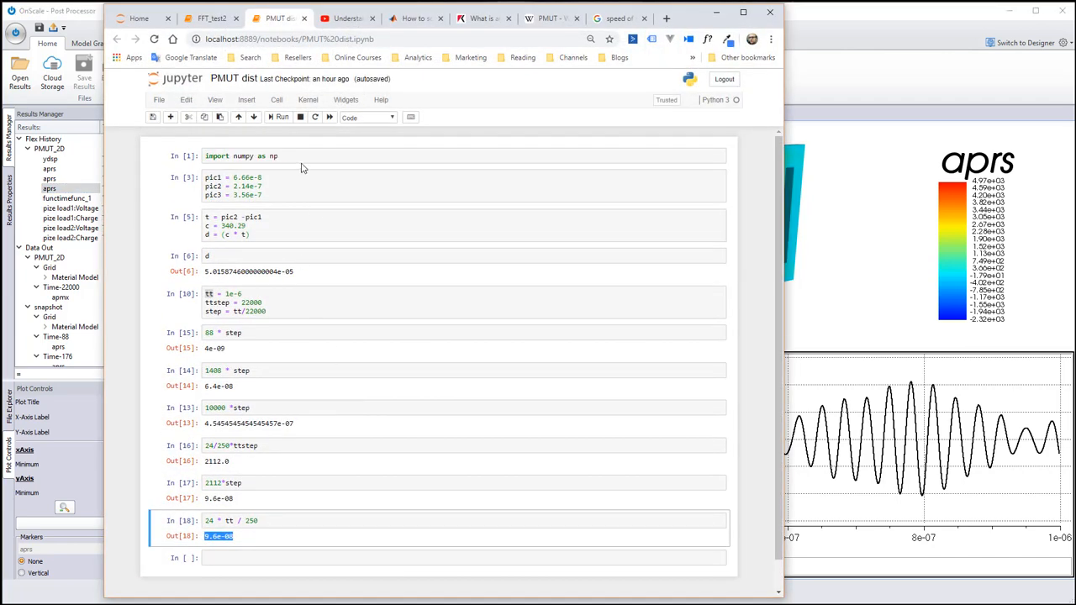
left_click_drag(256, 186, 200, 182)
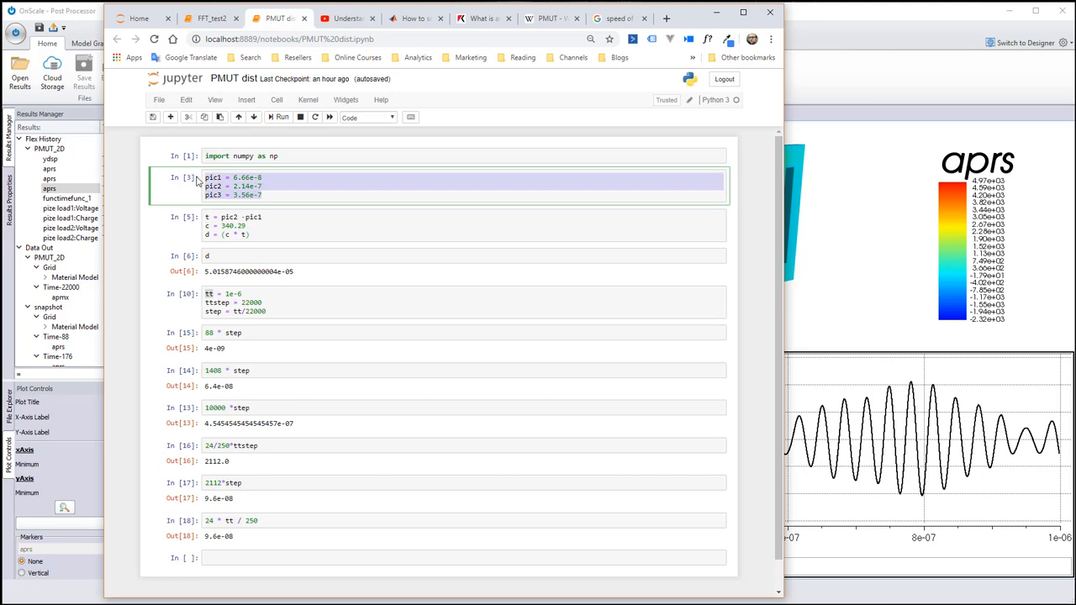
left_click_drag(304, 159, 202, 165)
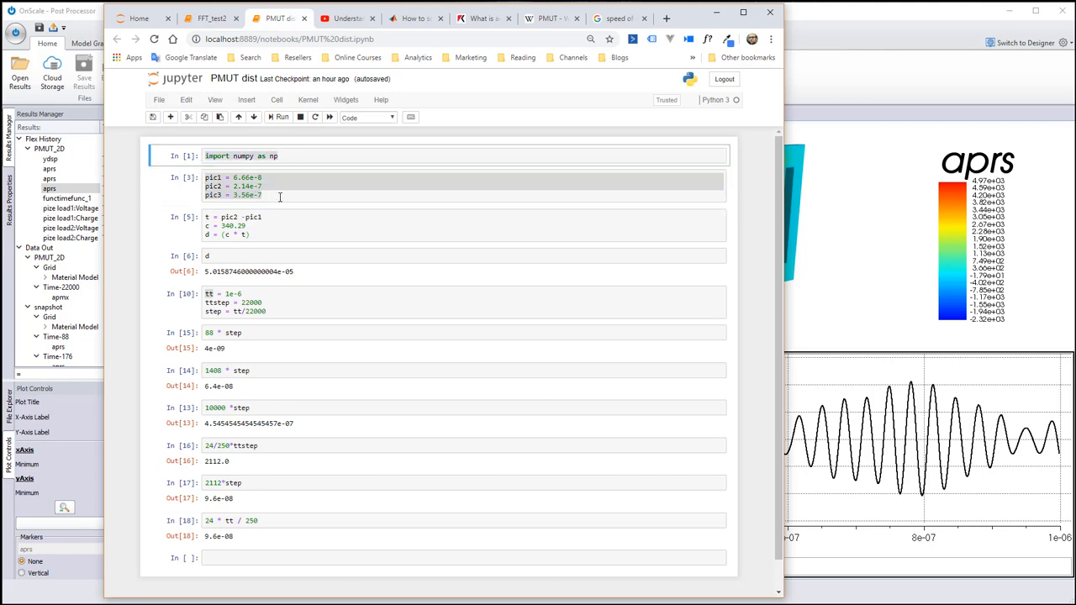
left_click(281, 206)
left_click(372, 182)
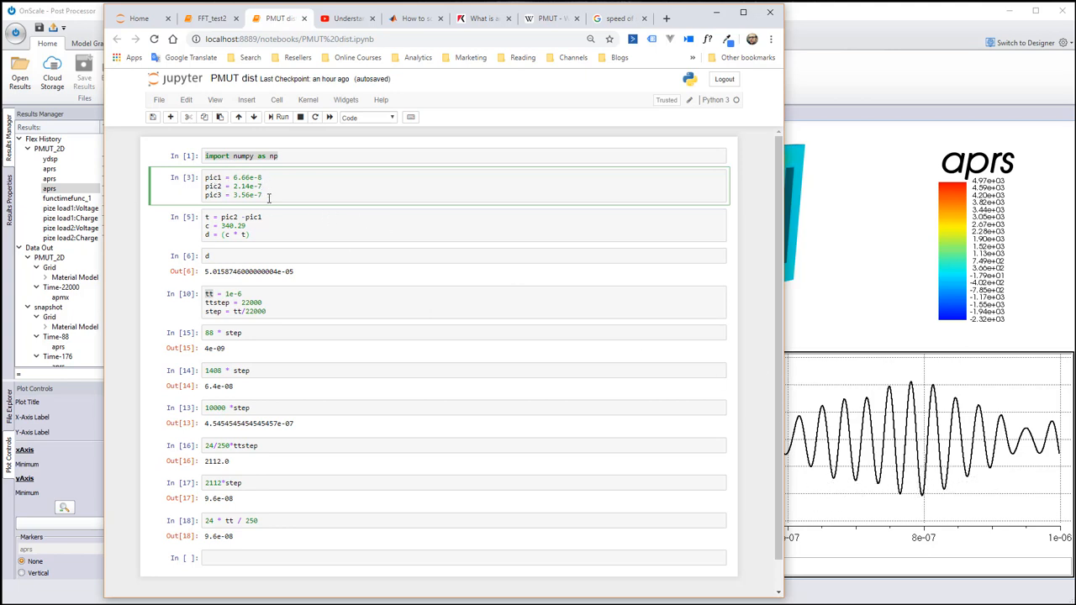
left_click_drag(276, 195, 194, 176)
left_click(290, 181)
left_click_drag(268, 185, 191, 182)
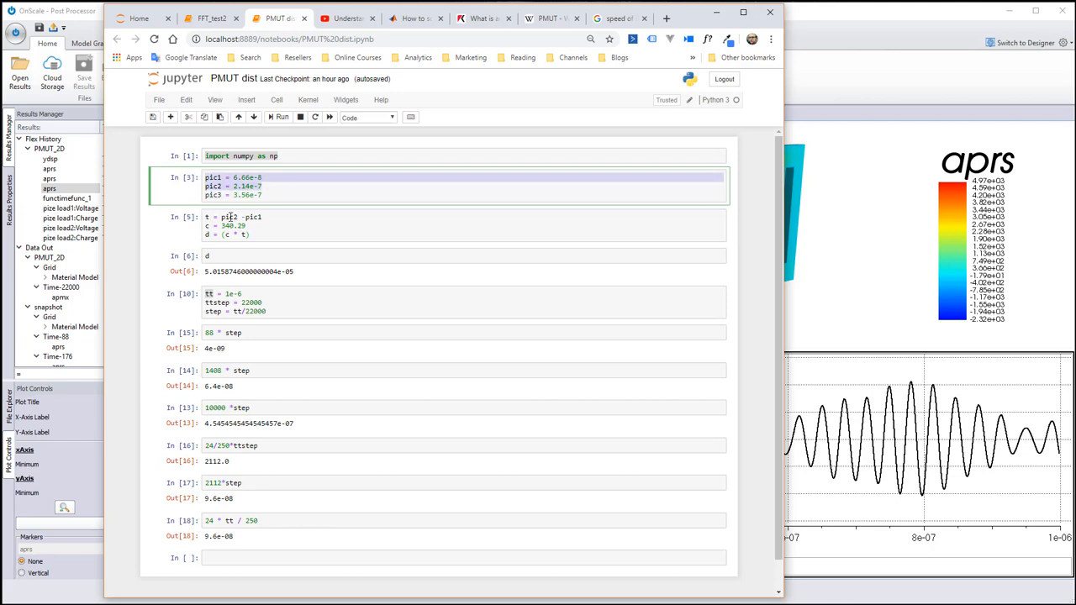
Step: Examine the distance calculation in the notebook, highlighting t = pic2 - pic1, the speed of sound c and d = (c * t)
left_click_drag(269, 217, 206, 212)
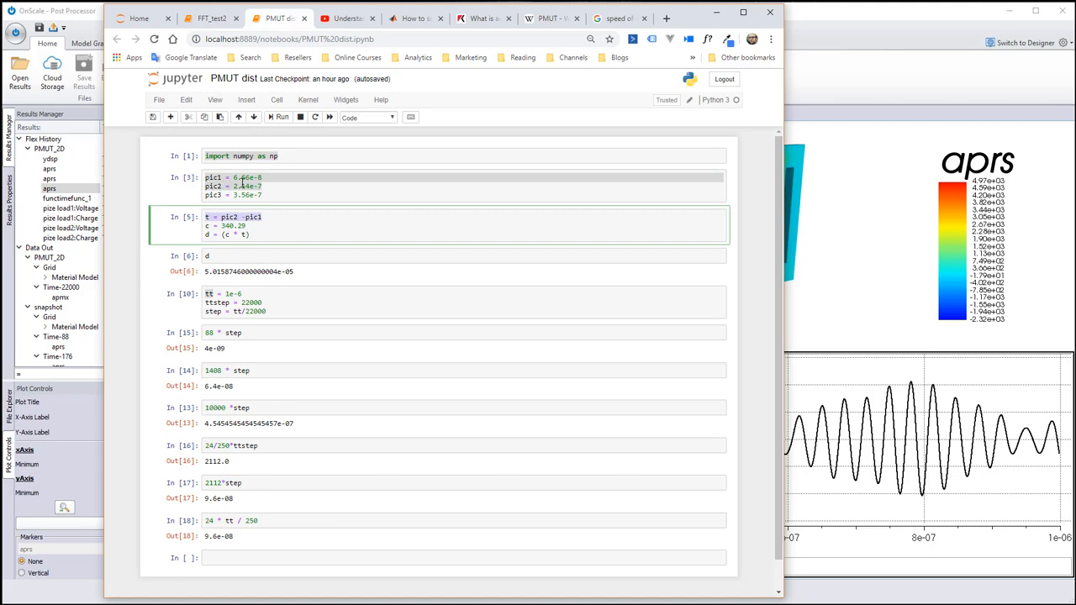
left_click(286, 226)
left_click_drag(253, 227, 223, 226)
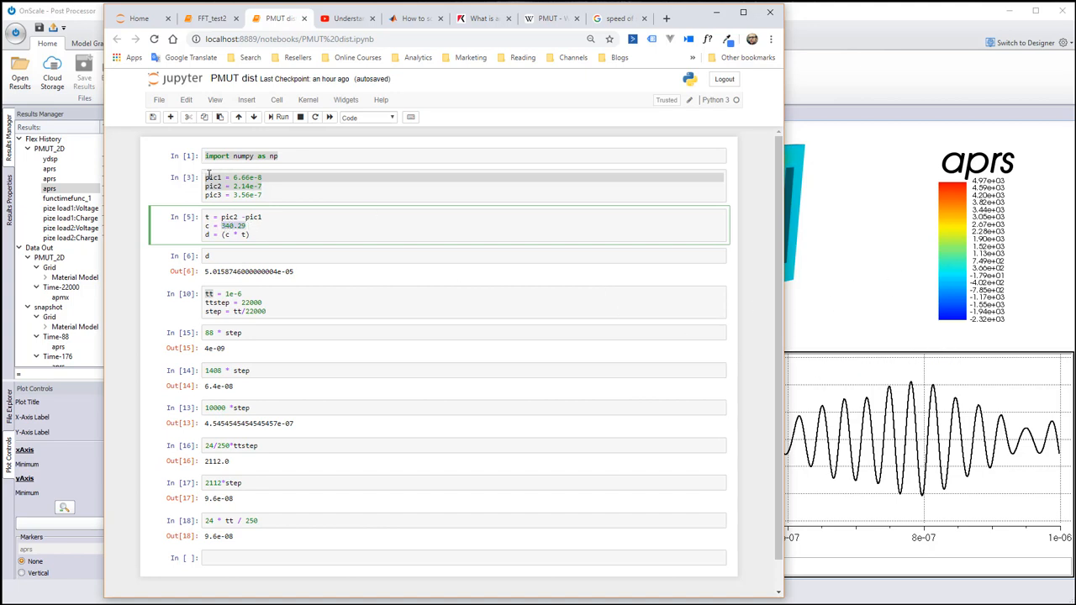
left_click(252, 224)
left_click_drag(252, 224, 220, 227)
left_click_drag(249, 236, 205, 235)
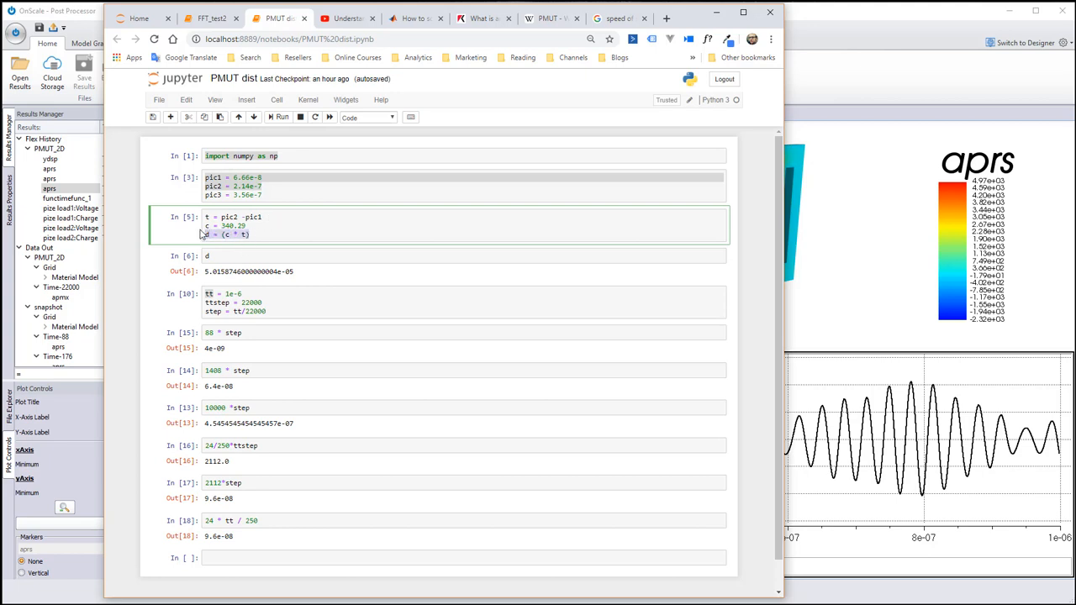
left_click(271, 238)
left_click_drag(258, 236, 190, 256)
left_click(290, 234)
double_click(226, 234)
left_click(235, 261)
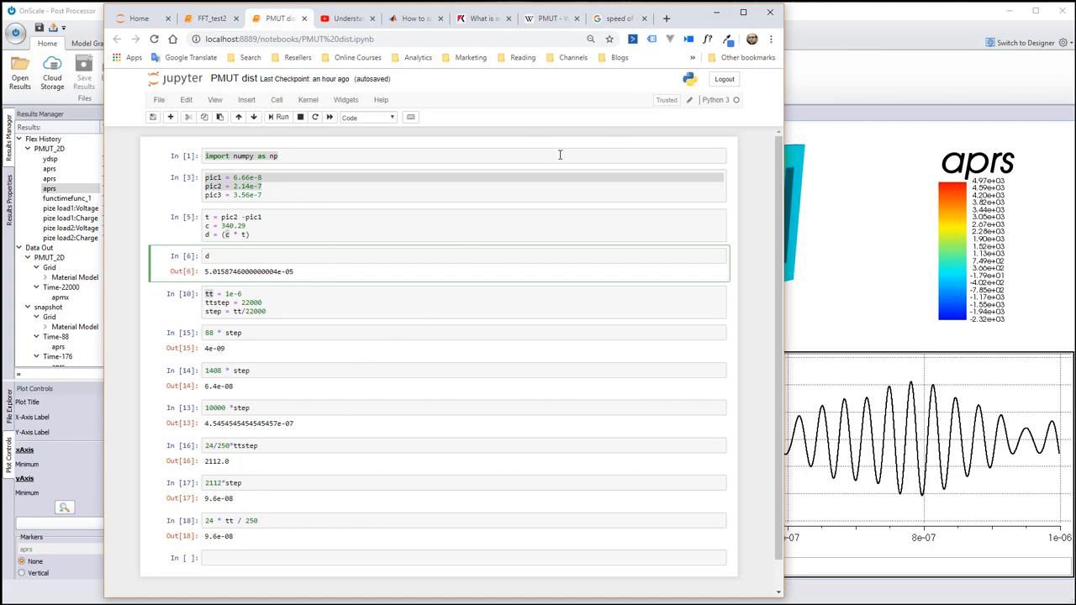
Step: Return to the Post Processor and inspect the frame 32 pressure field on the 3D model from several angles
left_click(716, 12)
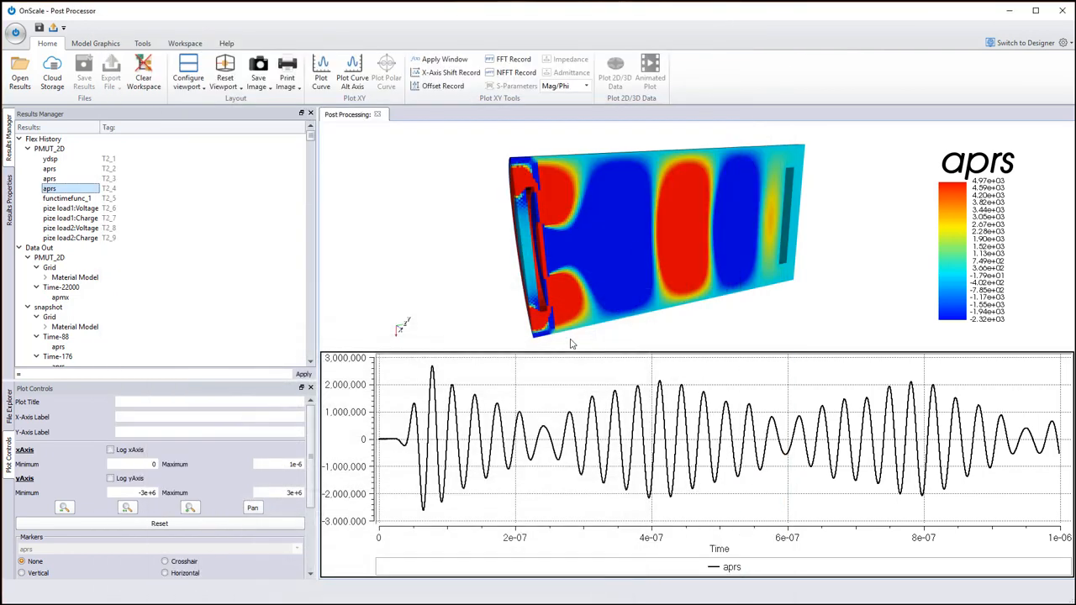
left_click_drag(647, 235, 380, 246)
left_click_drag(509, 204, 519, 202)
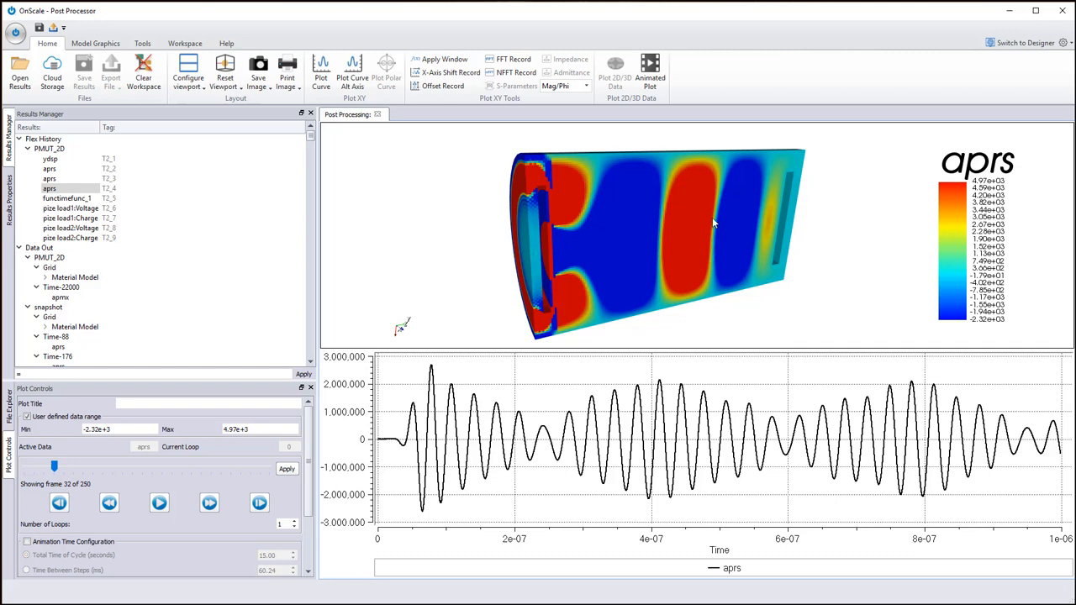
left_click_drag(733, 217, 724, 212)
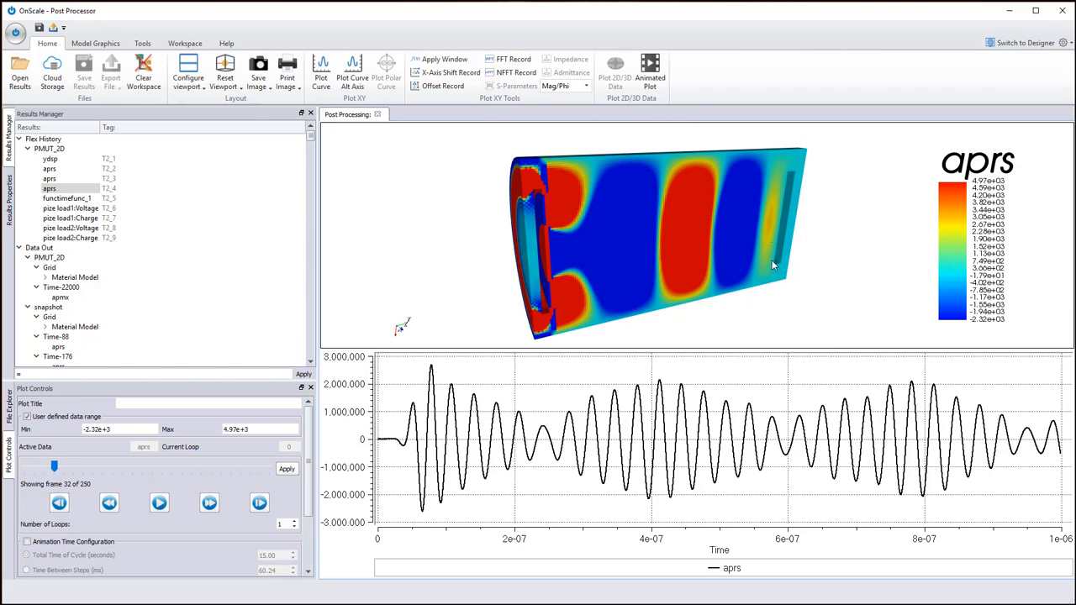
left_click_drag(771, 259, 685, 168)
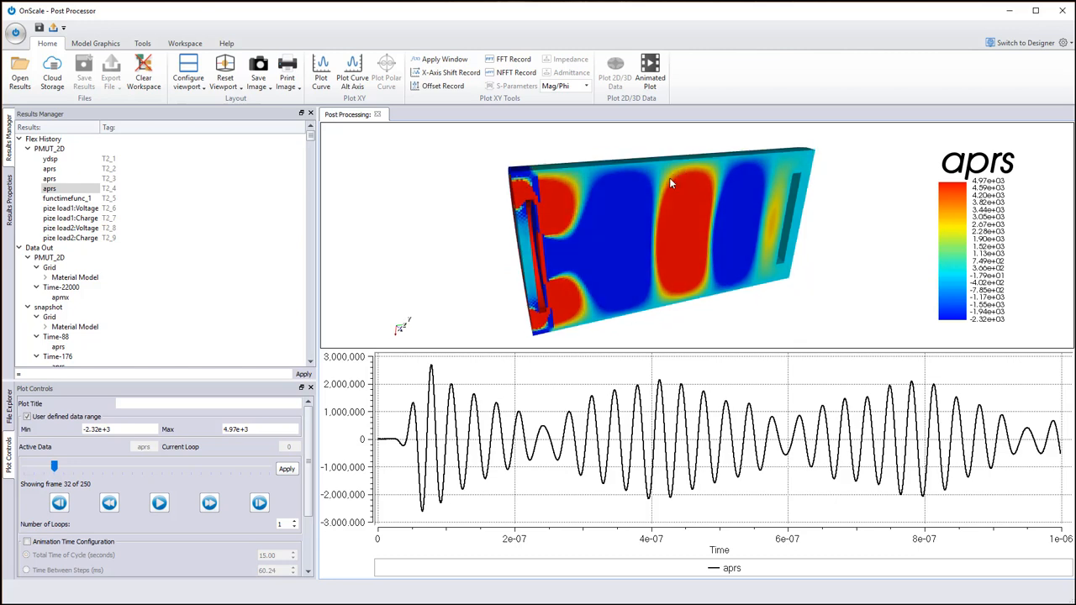
mouse_move(436, 263)
left_mouse_down()
mouse_move(473, 257)
mouse_move(447, 266)
left_mouse_up()
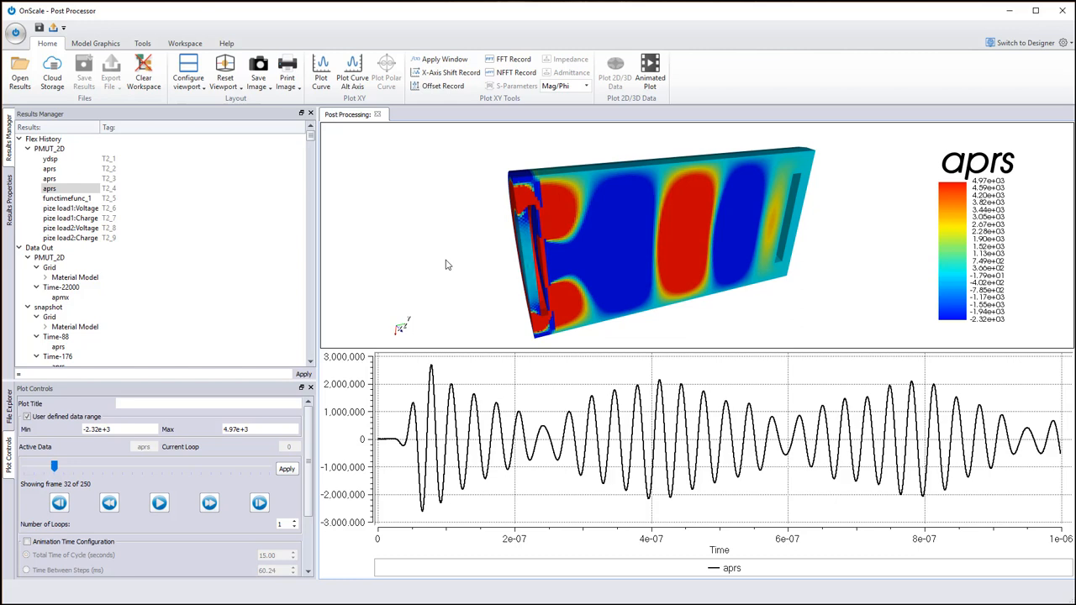